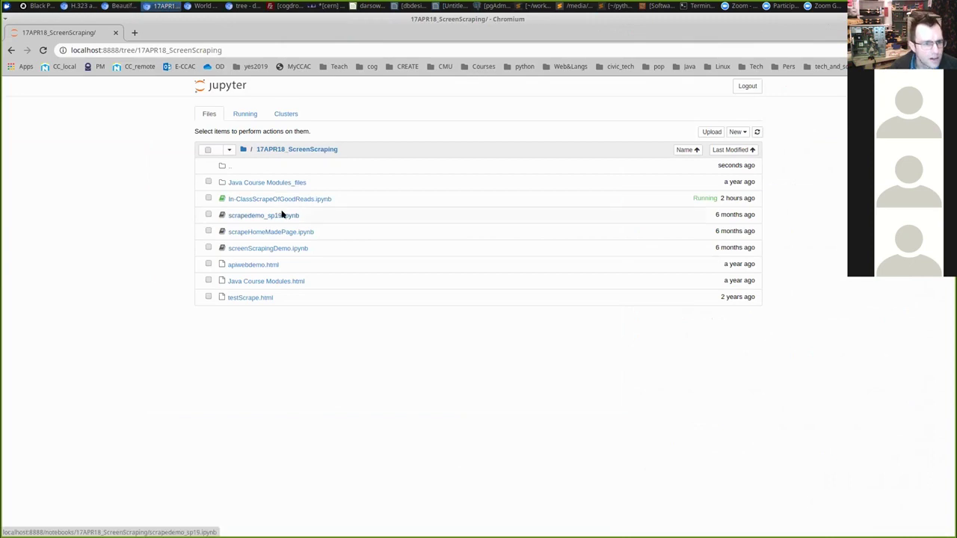
Create a new Python 3 notebook and rename it from Untitled to goodreadscrapedemo
click(734, 131)
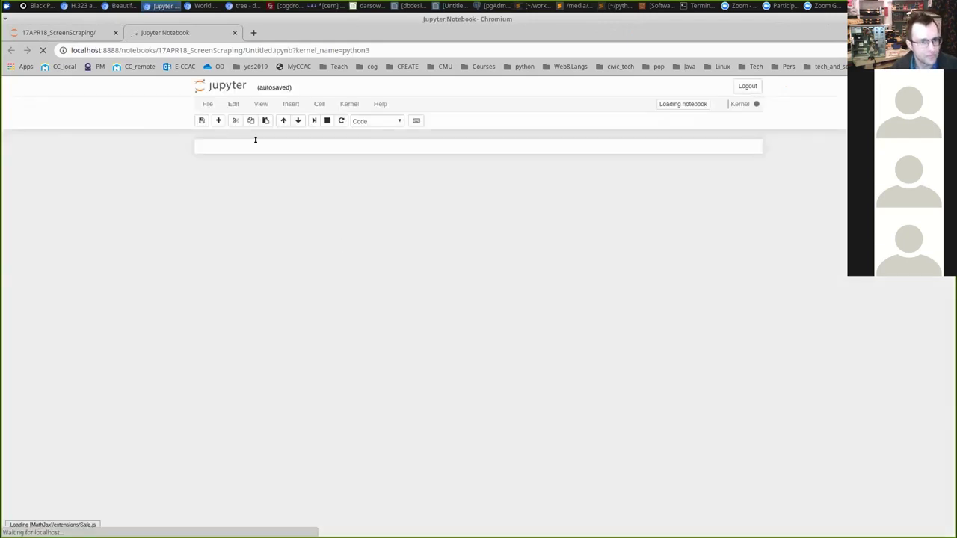
click(272, 87)
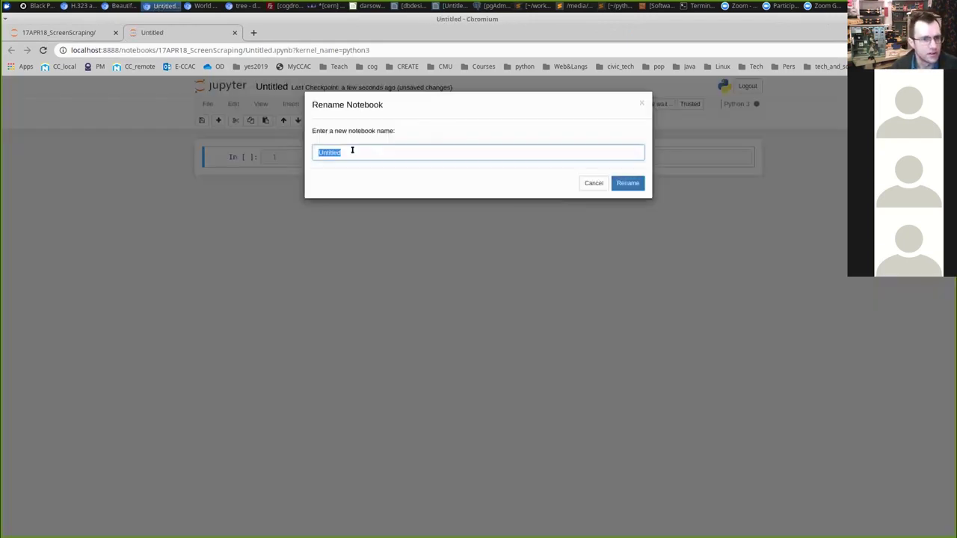
text(P)
text(oodReads)
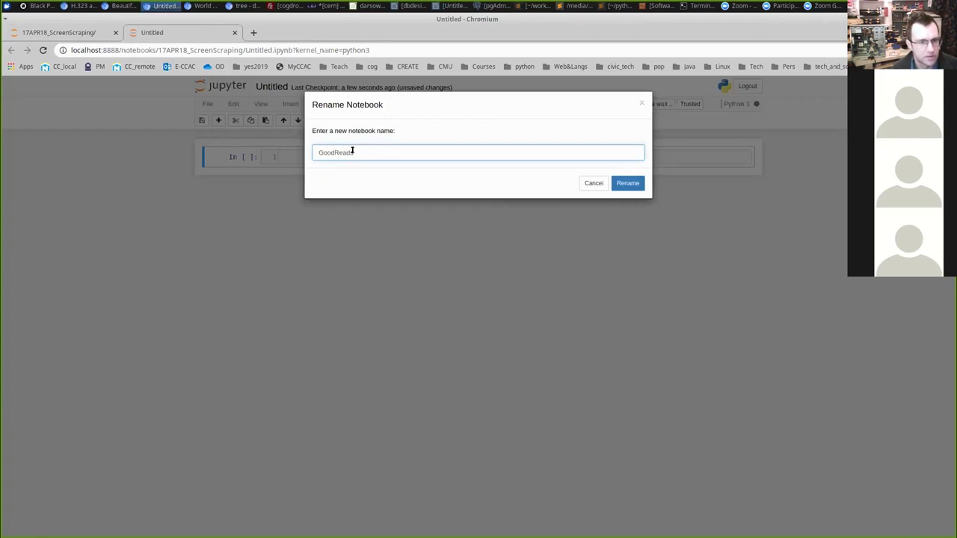
key(BackSpace)
key(BackSpace)
key(BackSpace)
key(BackSpace)
key(BackSpace)
key(BackSpace)
key(BackSpace)
key(BackSpace)
key(BackSpace)
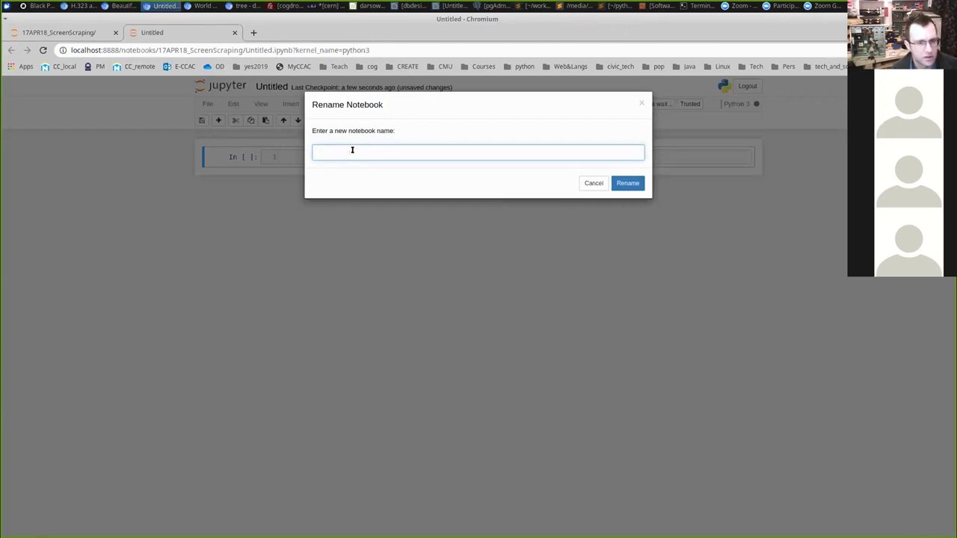
text(goodread)
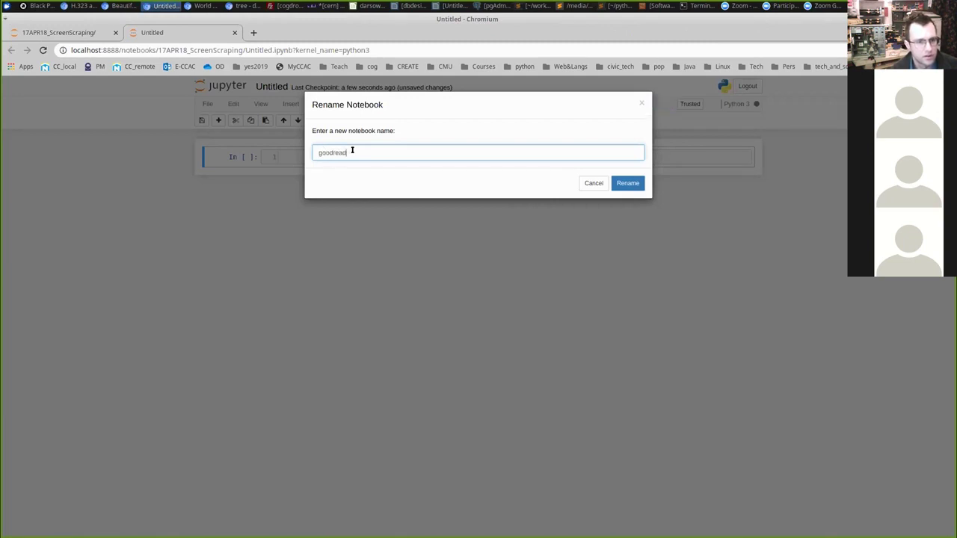
text(scrapedemo)
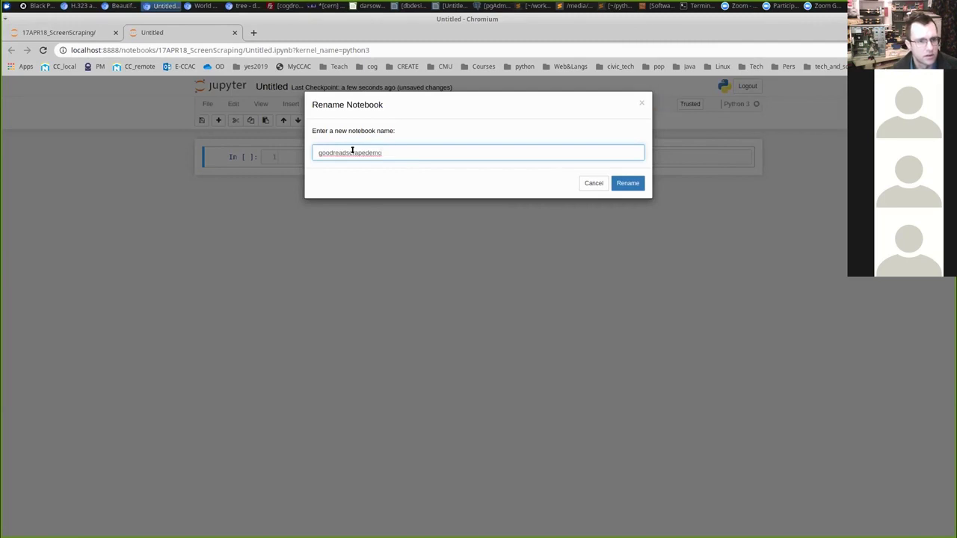
key(Return)
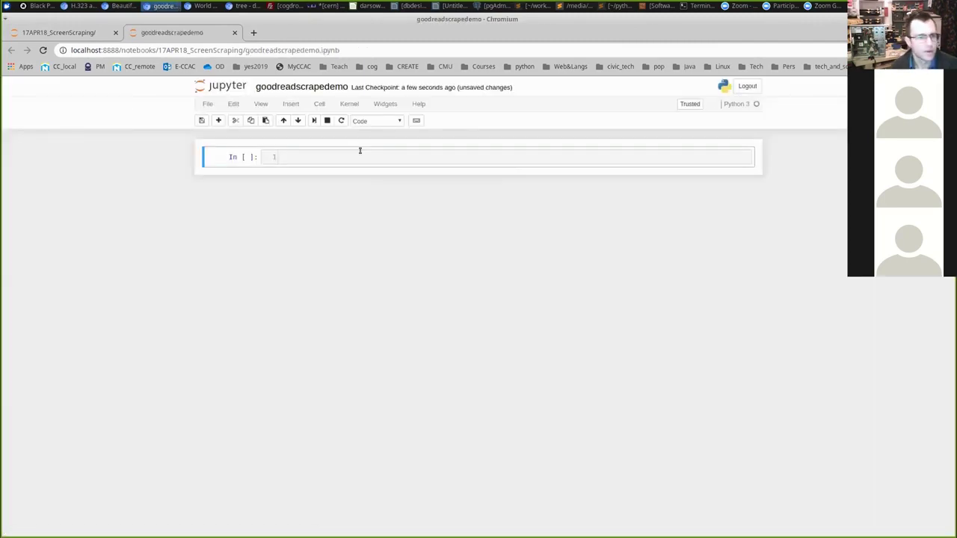
Pull the Goodreads python search results into their own maximised browser window
drag(221, 17, 955, 264)
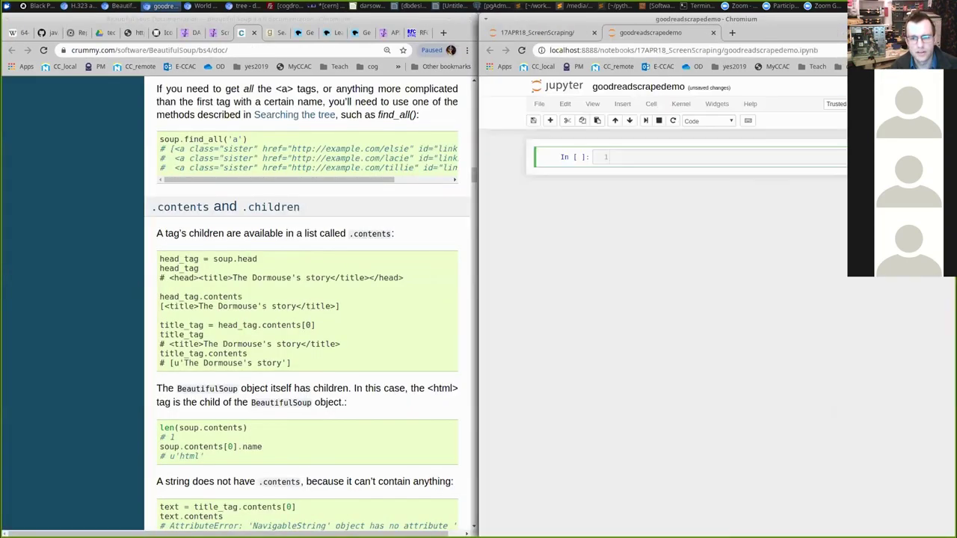
click(268, 32)
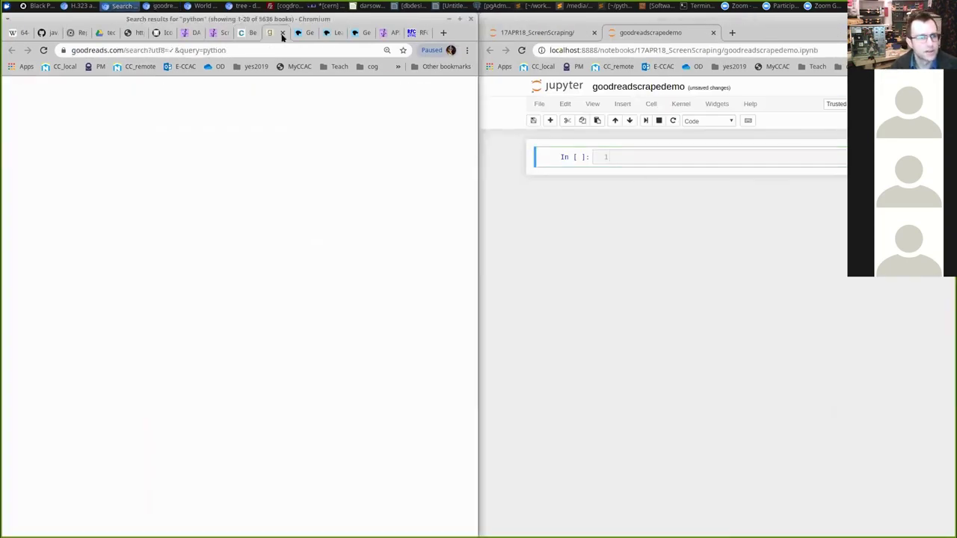
drag(268, 33, 265, 14)
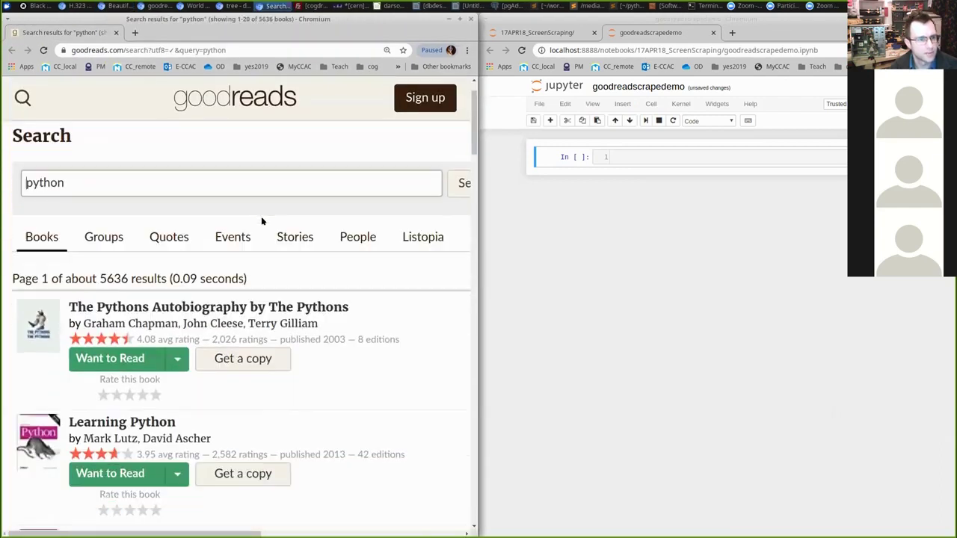
double_click(192, 18)
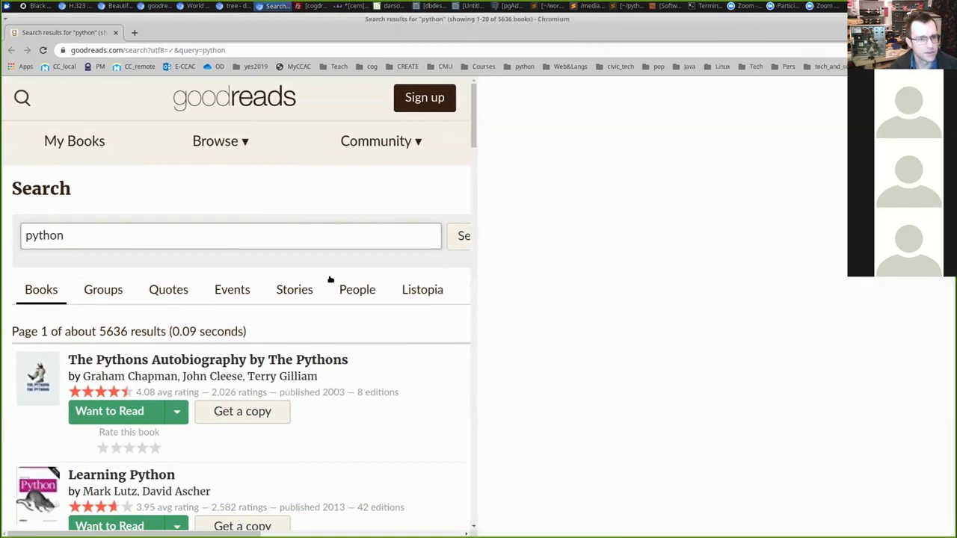
scroll(313, 262, down, 2)
scroll(300, 253, up, 2)
Replace the search term python with virus and run the book search
key(ctrl+a)
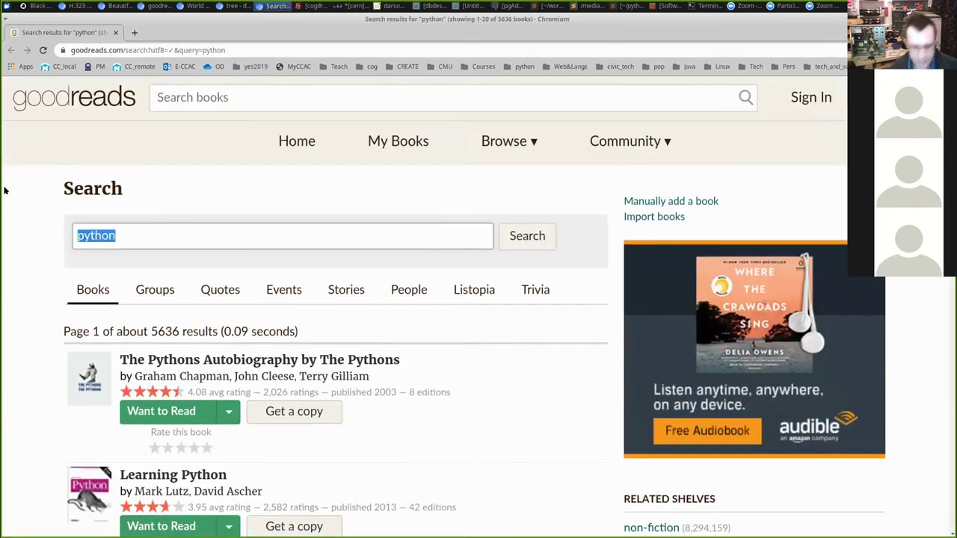
text(virus)
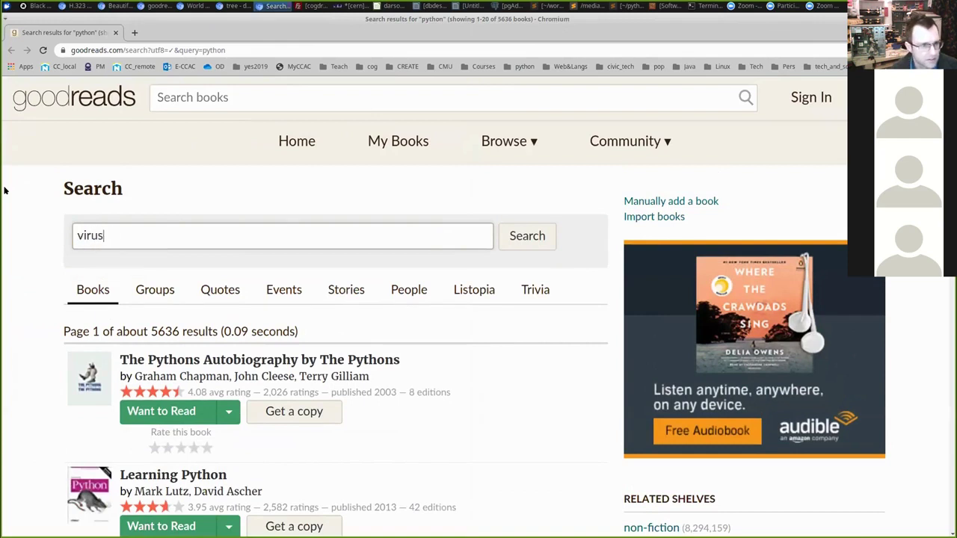
key(Return)
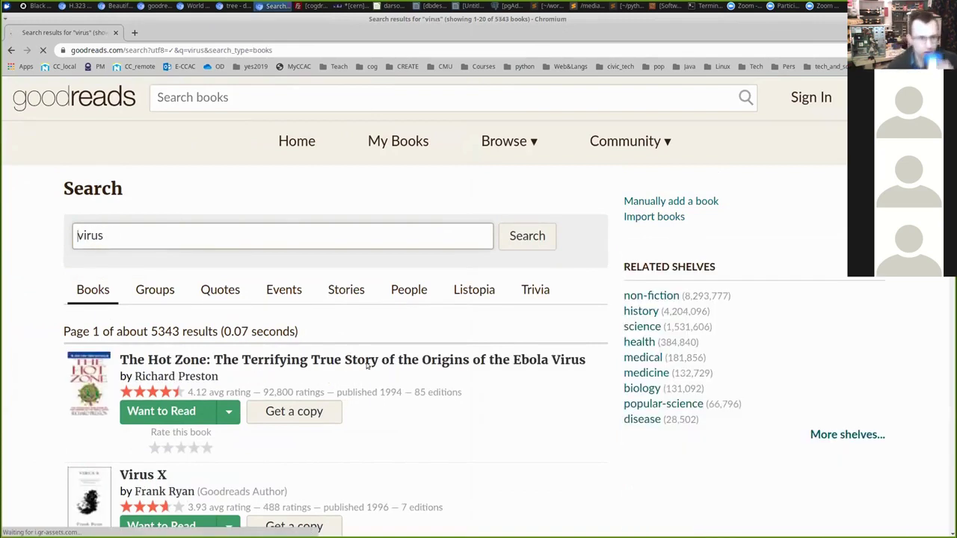
scroll(404, 392, down, 1)
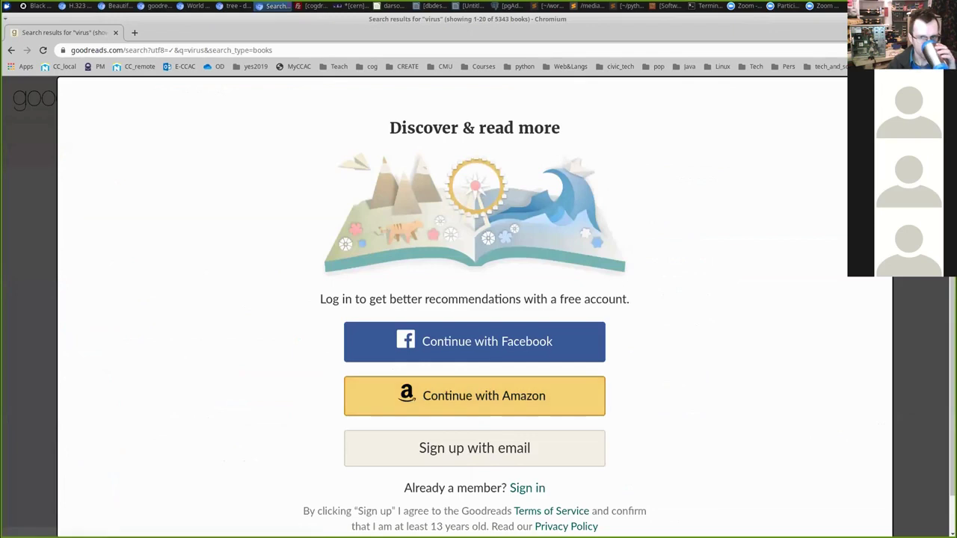
scroll(817, 150, down, 1)
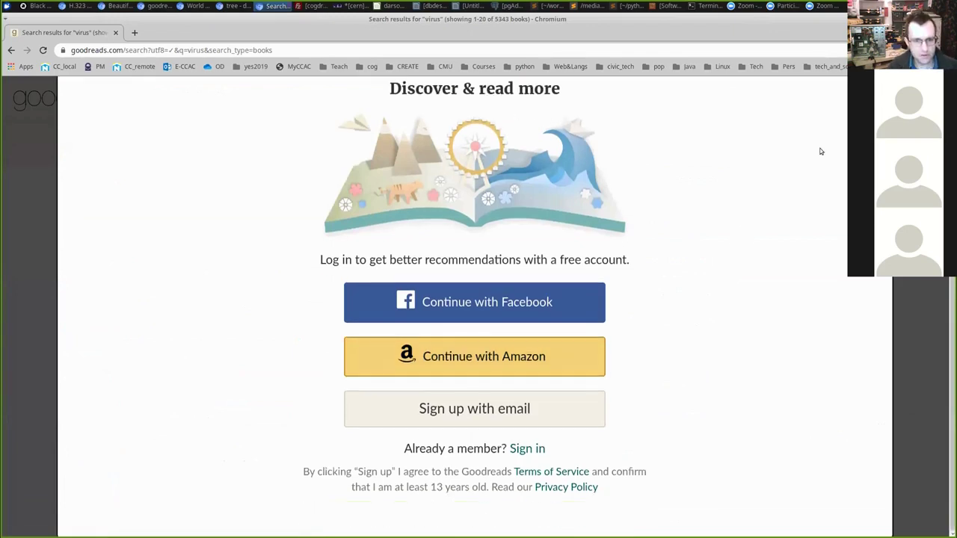
scroll(817, 150, up, 1)
Dismiss the sign-up prompt, look over the virus results, and open the developer tools
key(Escape)
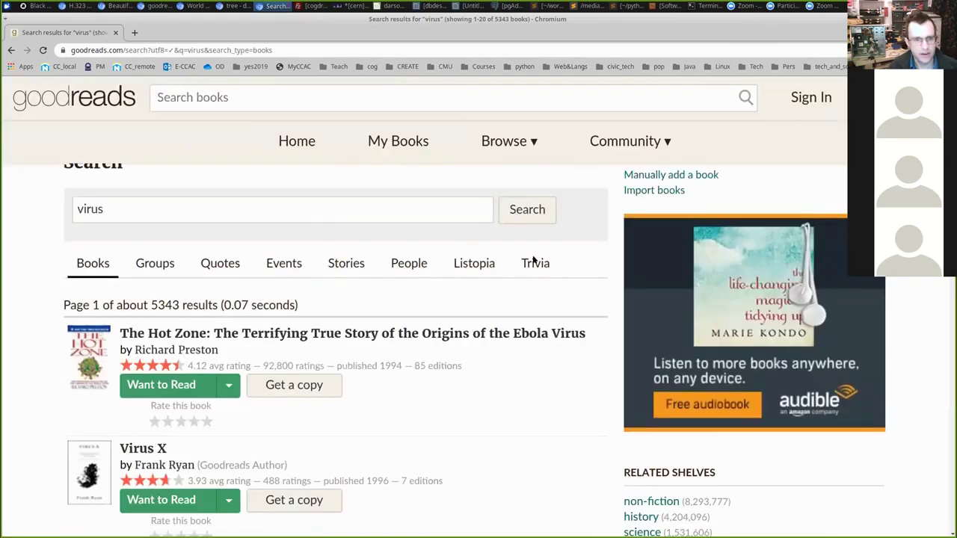
scroll(440, 357, down, 1)
scroll(439, 357, up, 1)
scroll(439, 357, down, 3)
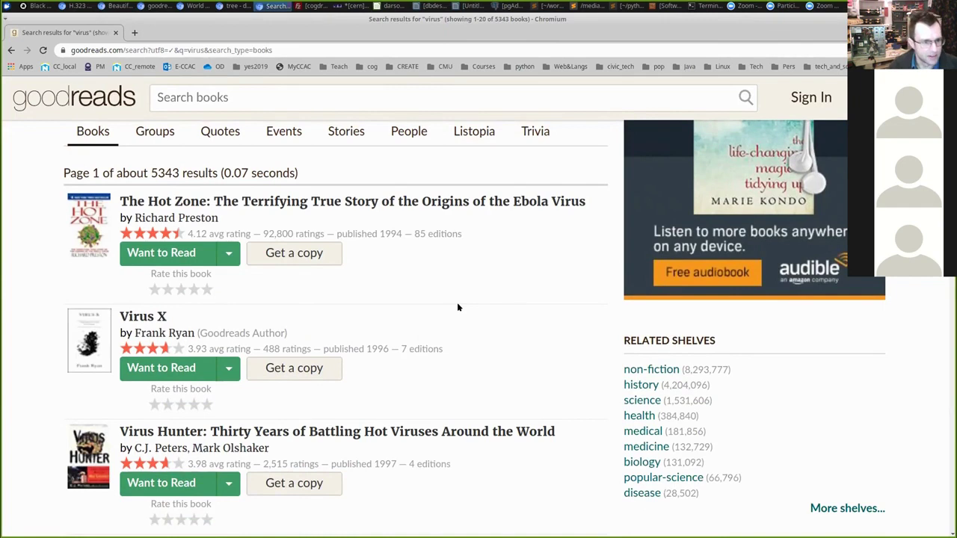
scroll(457, 302, down, 5)
scroll(321, 299, up, 9)
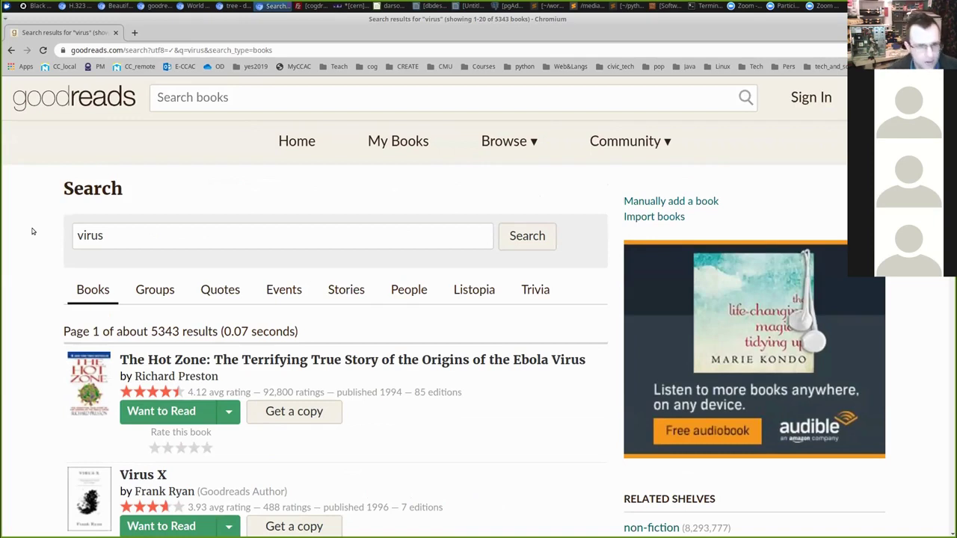
key(ctrl+shift+i)
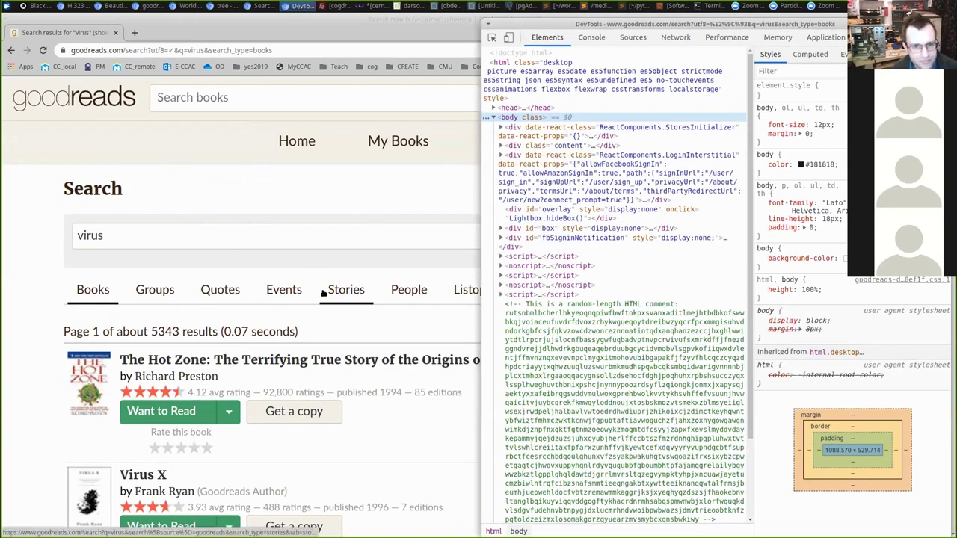
Close and reopen the developer tools so they sit docked beside the results page
key(ctrl+shift+i)
scroll(337, 294, down, 2)
scroll(337, 295, up, 2)
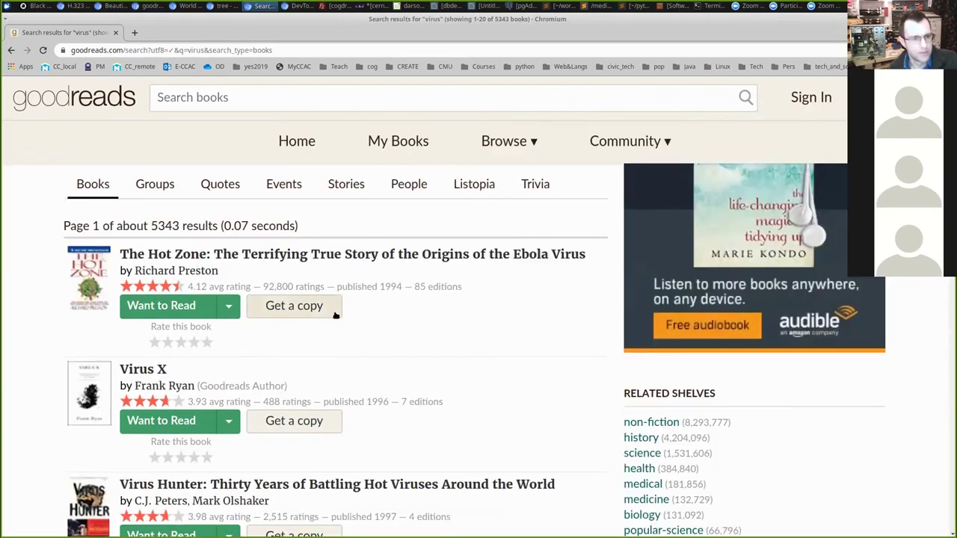
key(ctrl+shift+i)
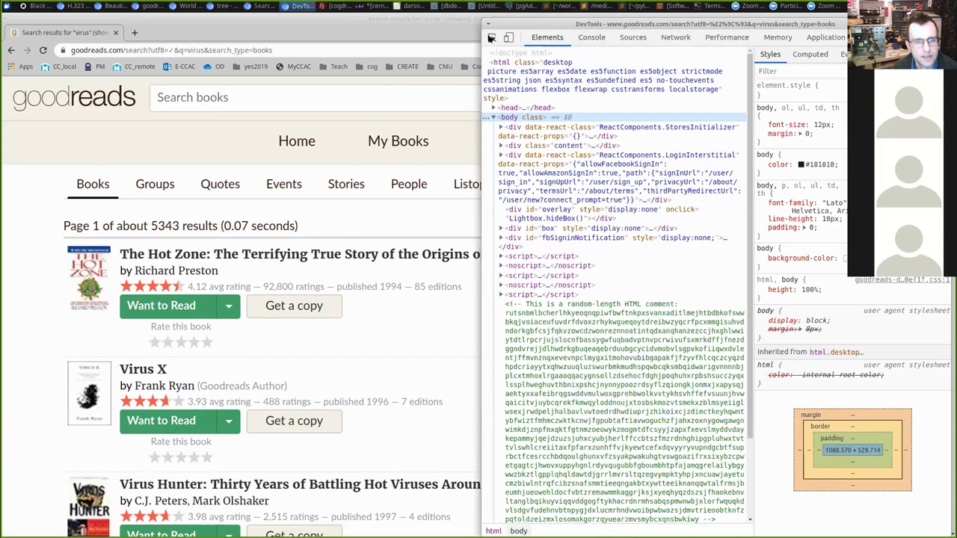
Inspect The Hot Zone title, revealing its name span inside the bookTitle link
click(491, 37)
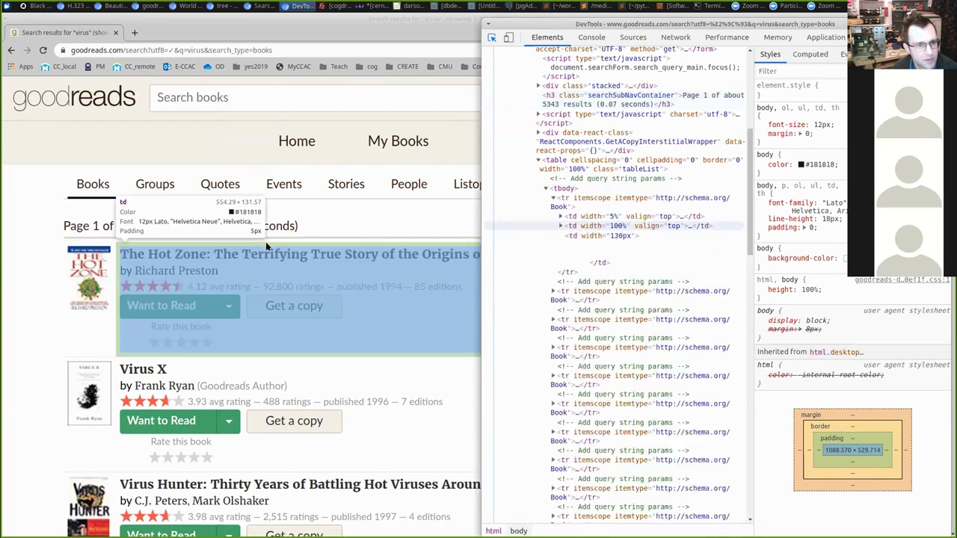
click(157, 254)
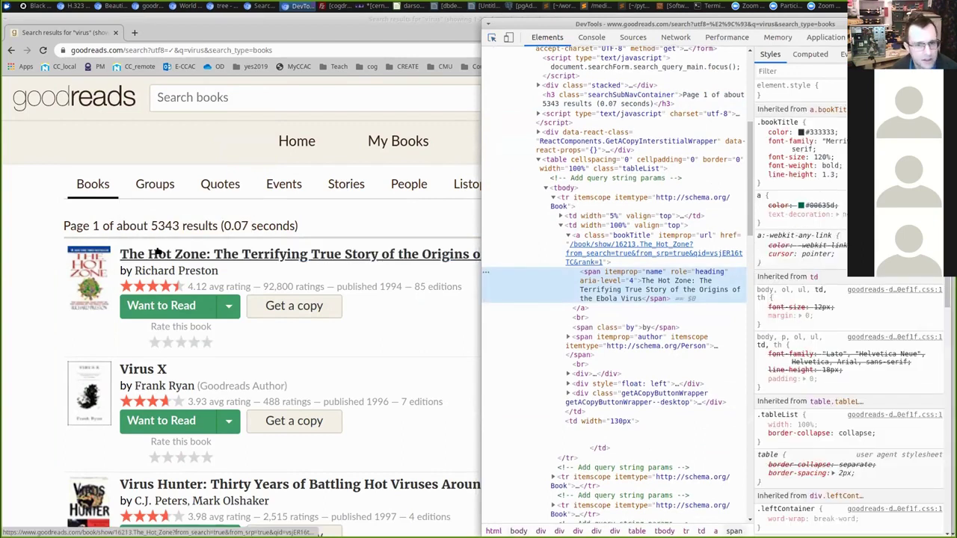
scroll(642, 225, down, 1)
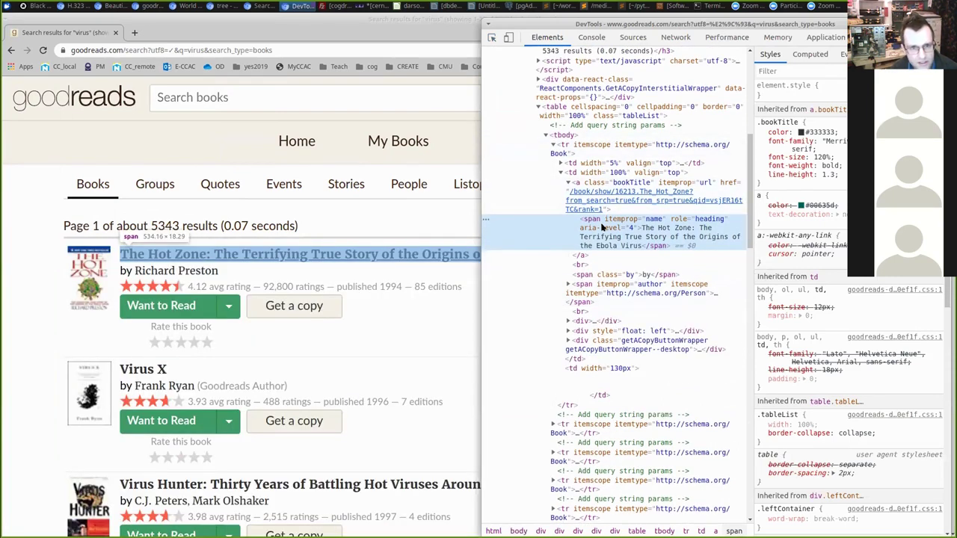
scroll(613, 217, up, 5)
scroll(631, 181, down, 4)
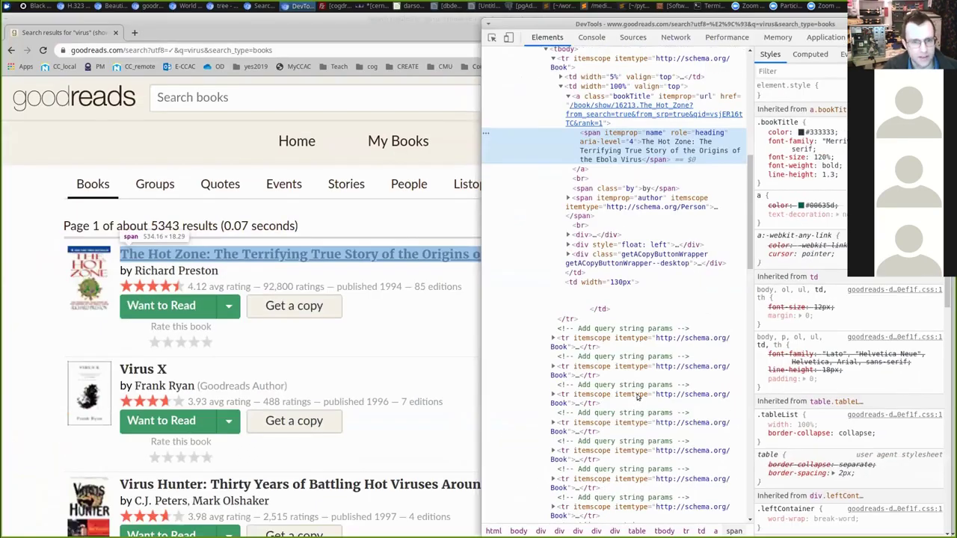
Inspect the second result's Virus X title and compare its span in the Elements tree
scroll(639, 448, up, 3)
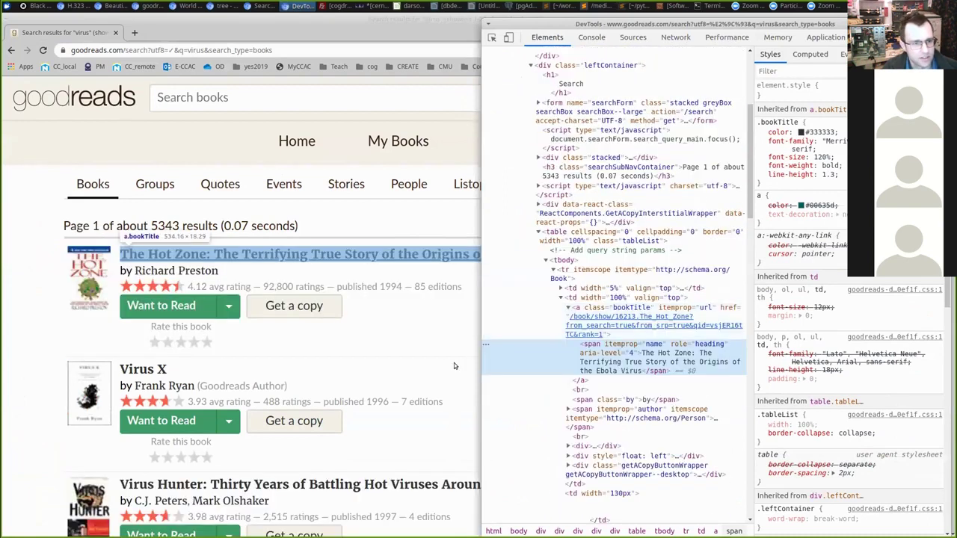
scroll(453, 362, down, 5)
key(alt+Tab)
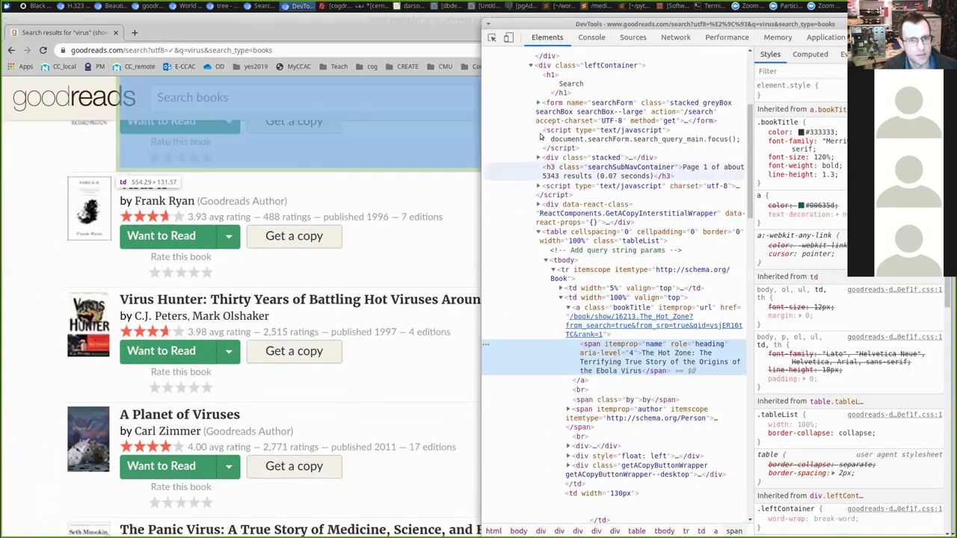
click(491, 36)
click(141, 186)
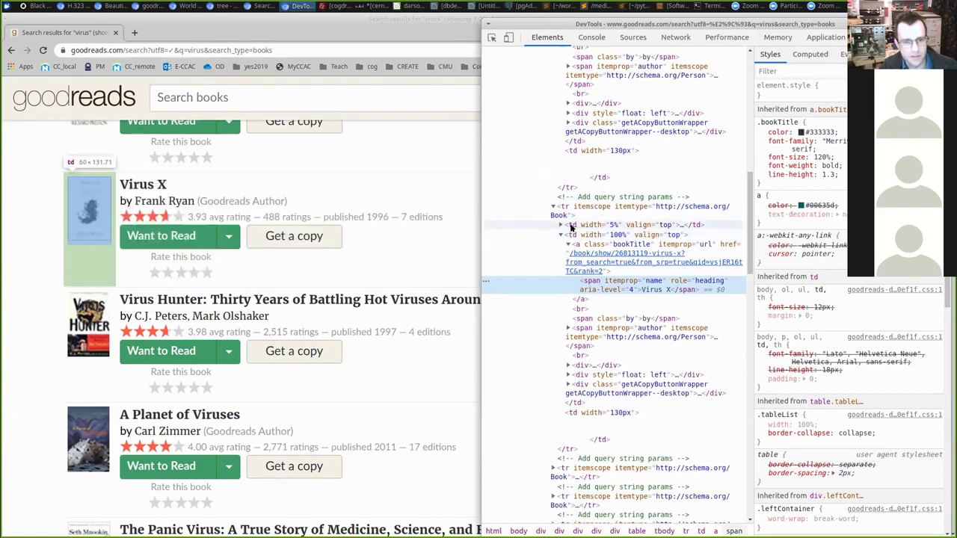
scroll(575, 232, up, 3)
scroll(579, 237, up, 5)
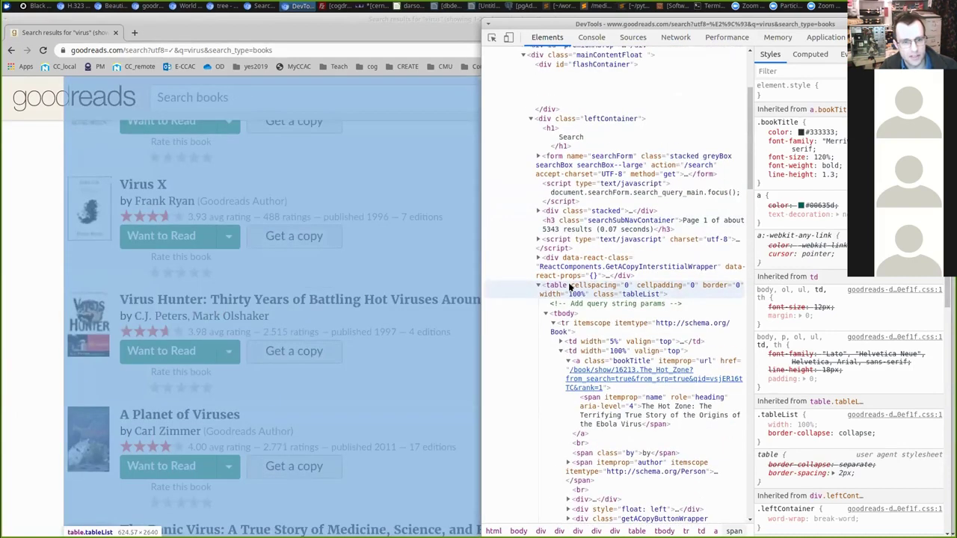
scroll(608, 342, down, 10)
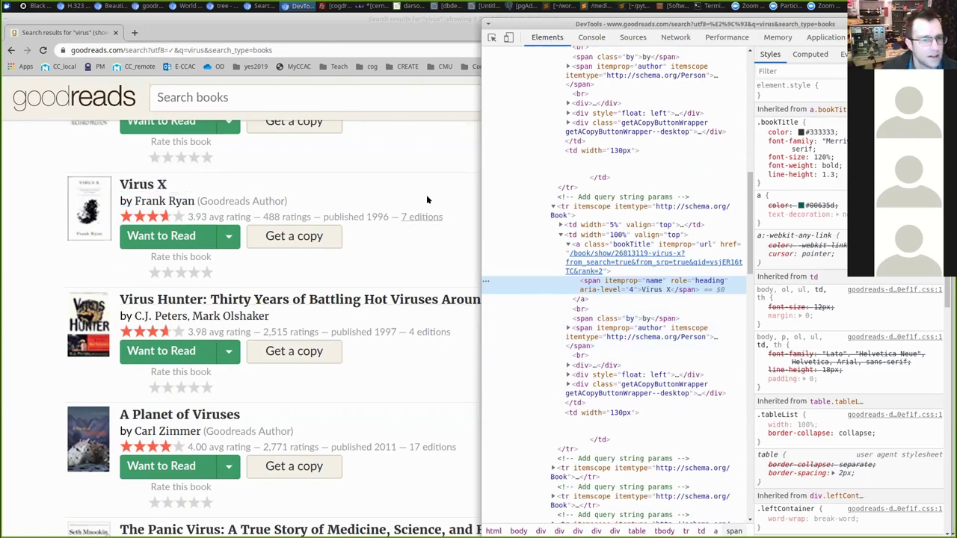
Bring the Goodreads page forward and put the caret in the search URL
click(416, 172)
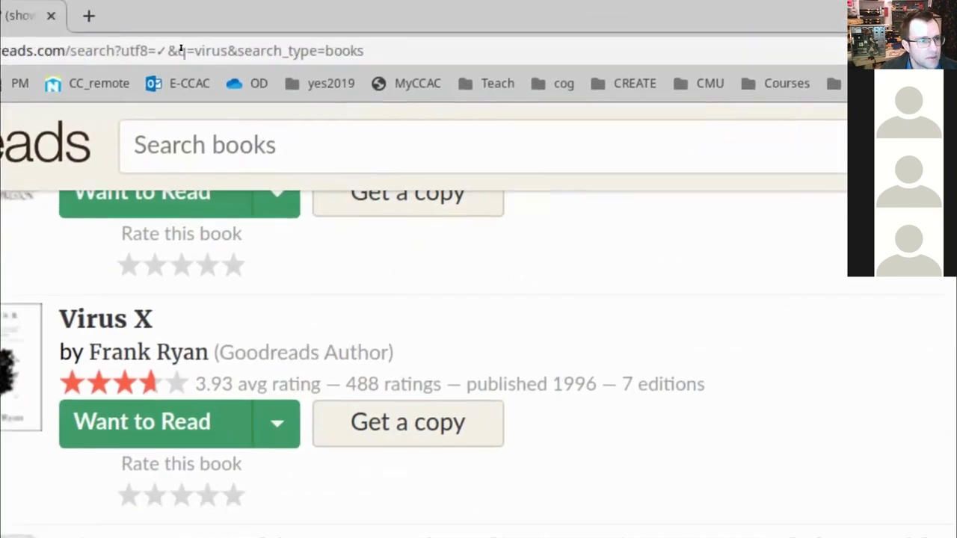
click(382, 102)
click(191, 50)
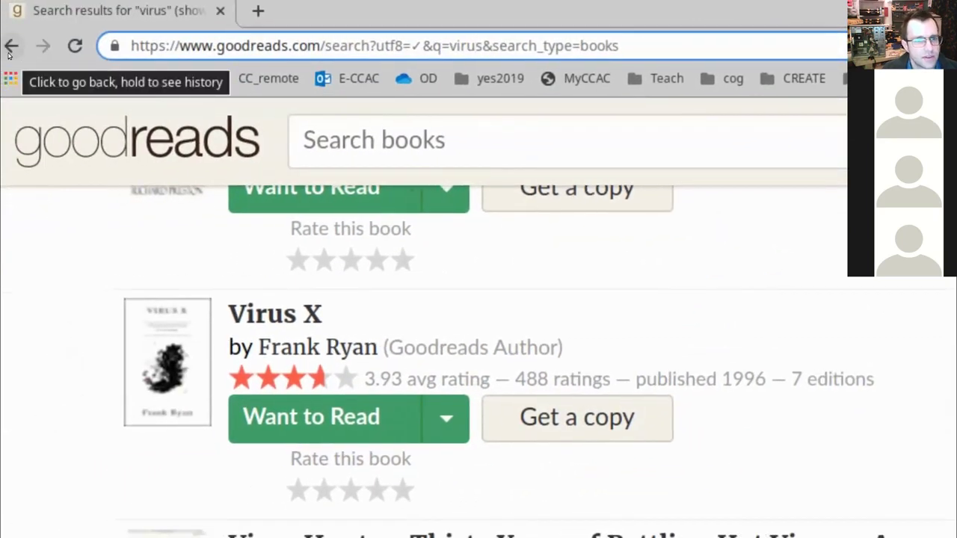
Edit the URL from q=virus to q=python and load the python results
key(Left)
key(Left)
key(Left)
key(Left)
key(Left)
key(Left)
key(Right)
key(Right)
key(Right)
key(Left)
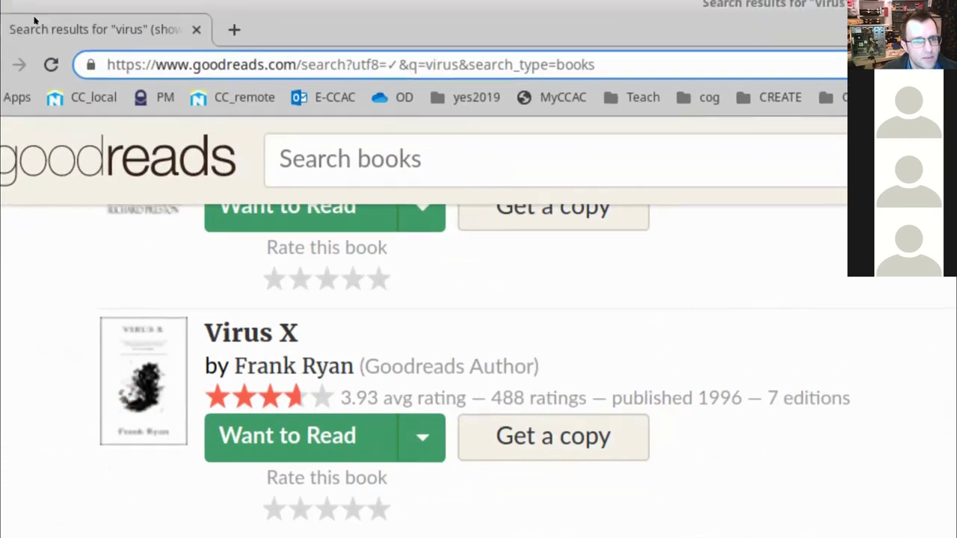
key(Delete)
key(Delete)
key(Delete)
key(Delete)
key(Delete)
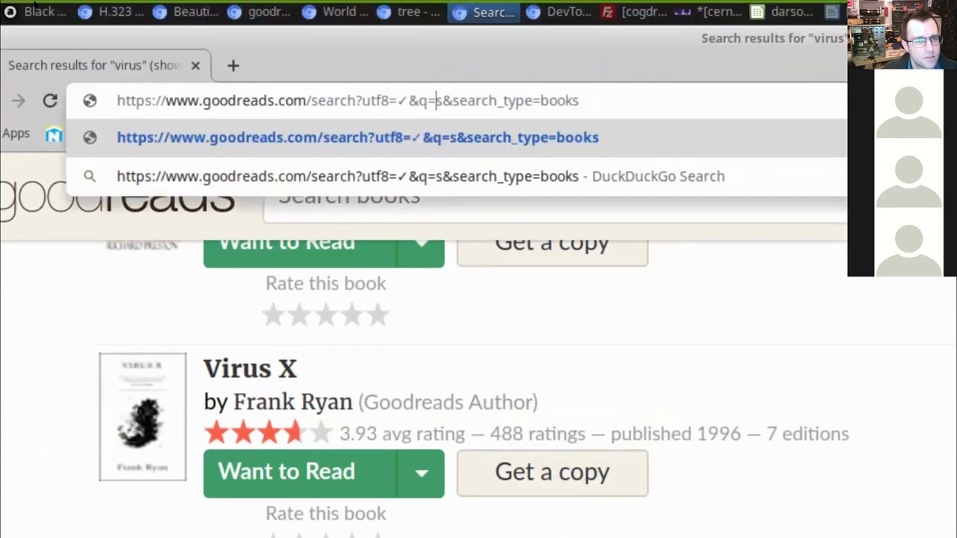
text(python)
key(Return)
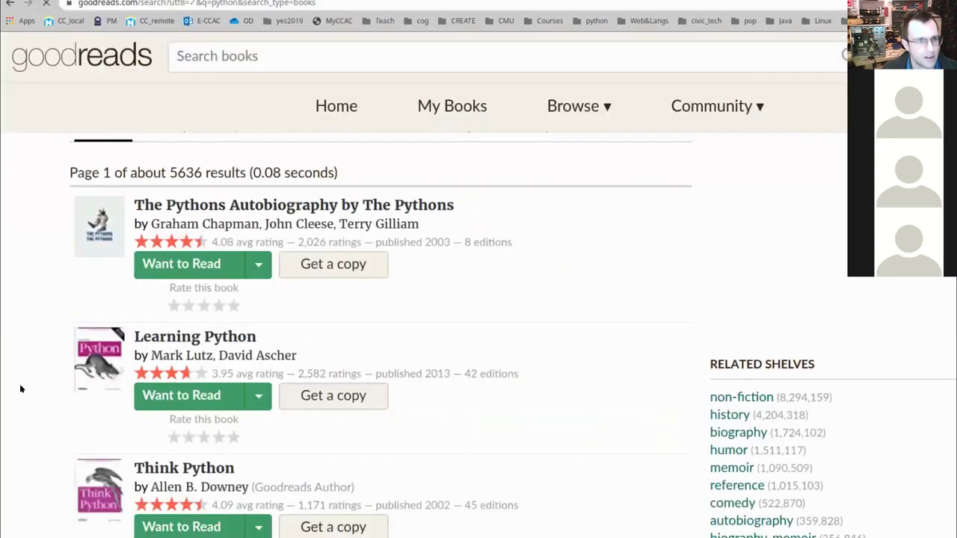
scroll(19, 383, down, 2)
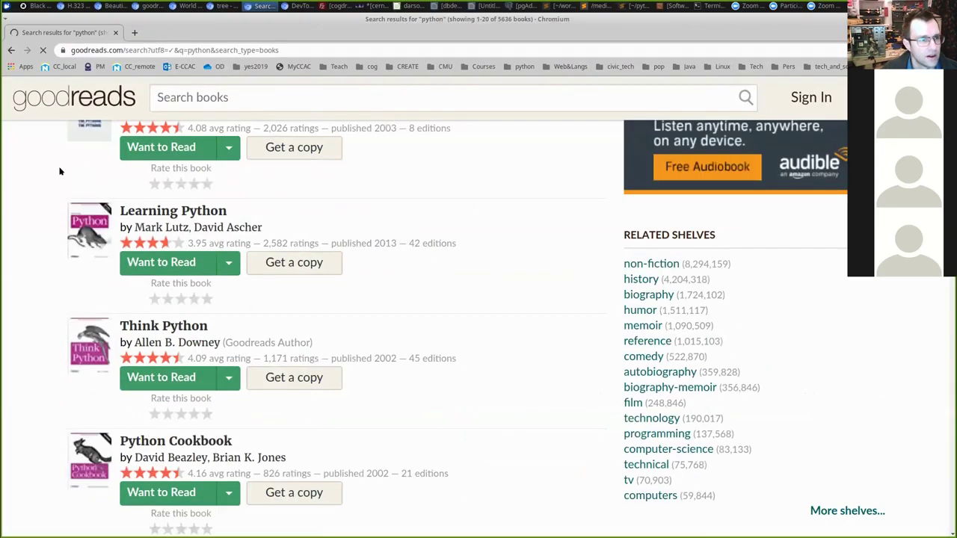
scroll(60, 174, up, 4)
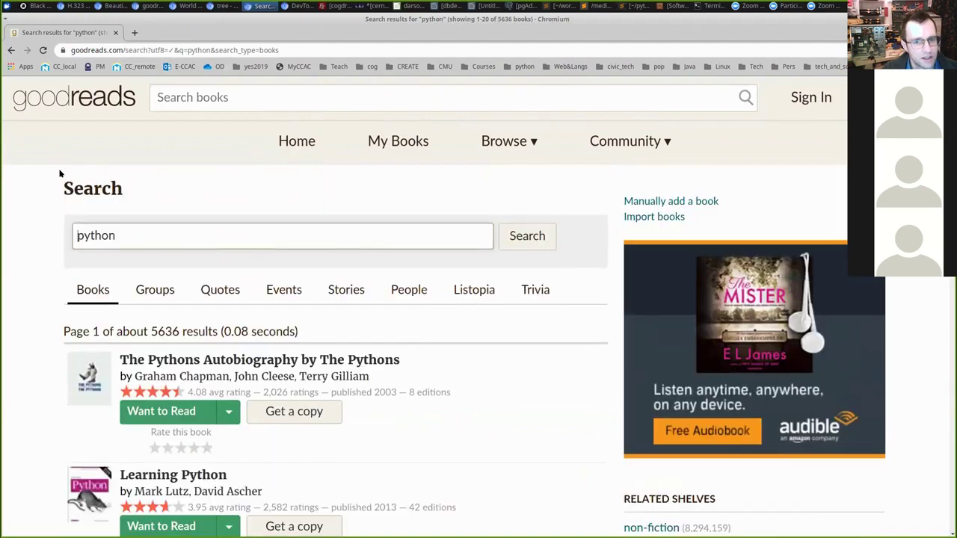
Examine the search URL's query part and the python results, then switch windows
click(160, 50)
drag(160, 48, 250, 50)
click(252, 50)
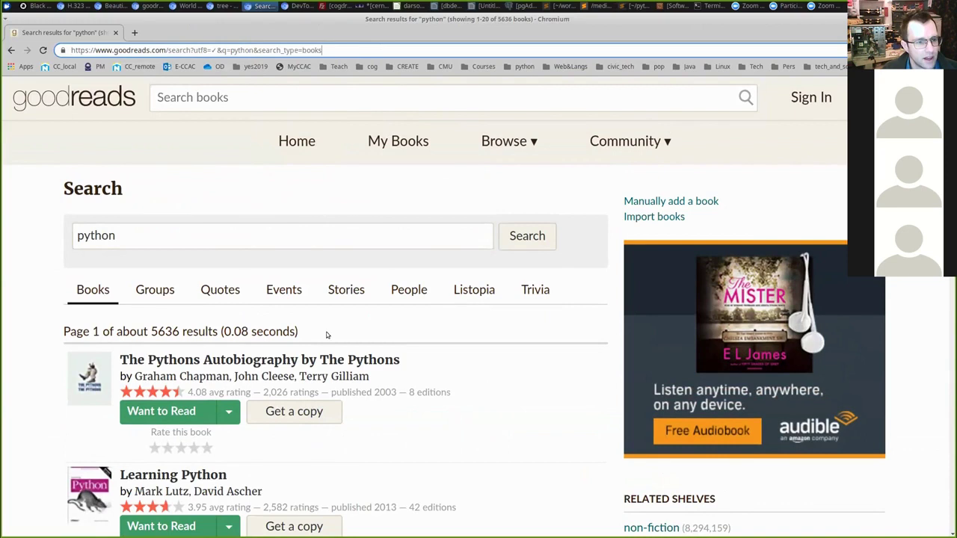
scroll(327, 334, down, 2)
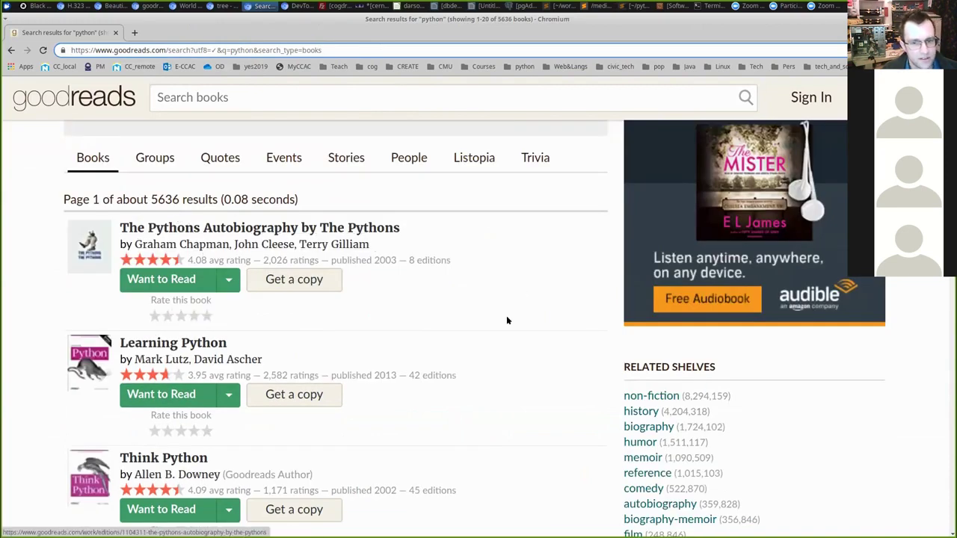
scroll(506, 320, up, 1)
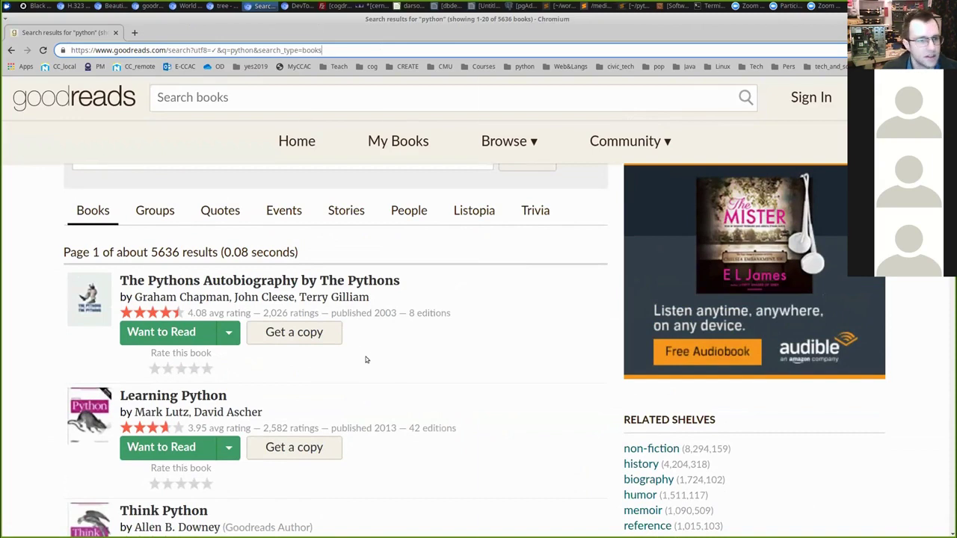
key(alt+Tab)
Start a docstring in the first cell titled 'Scraping demo for DAT-129' with 'Before scraping a page, check:'
click(514, 178)
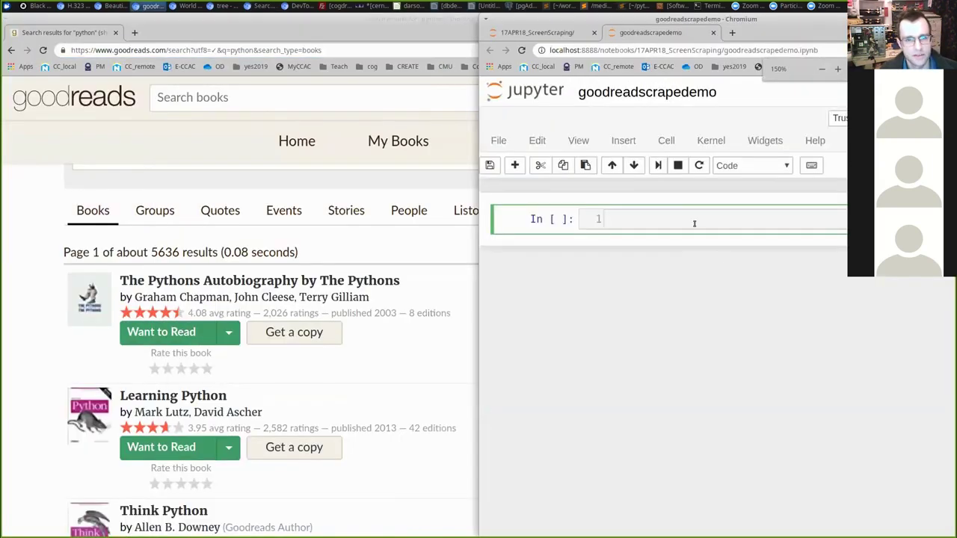
key(ctrl+minus)
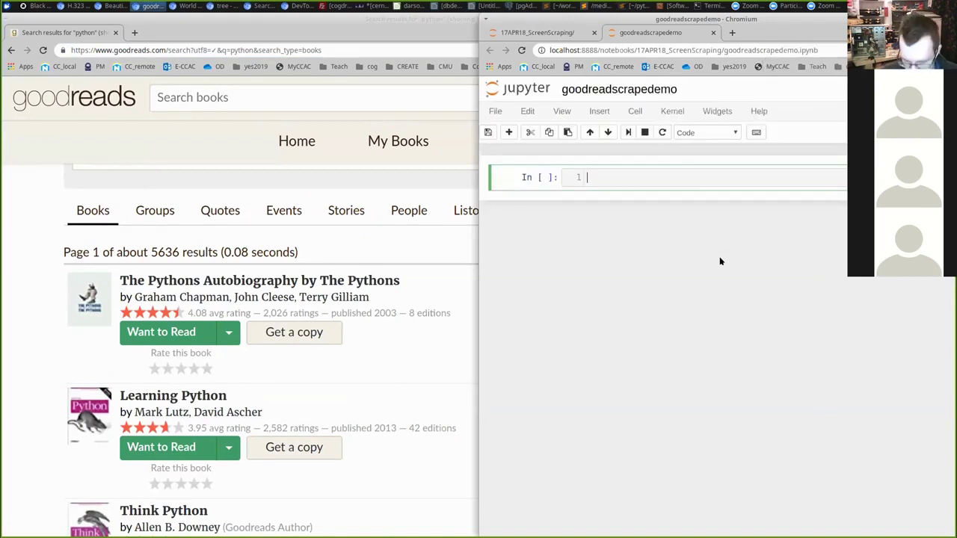
text(')
key(Return)
key(Return)
key(Up)
text(Scraping )
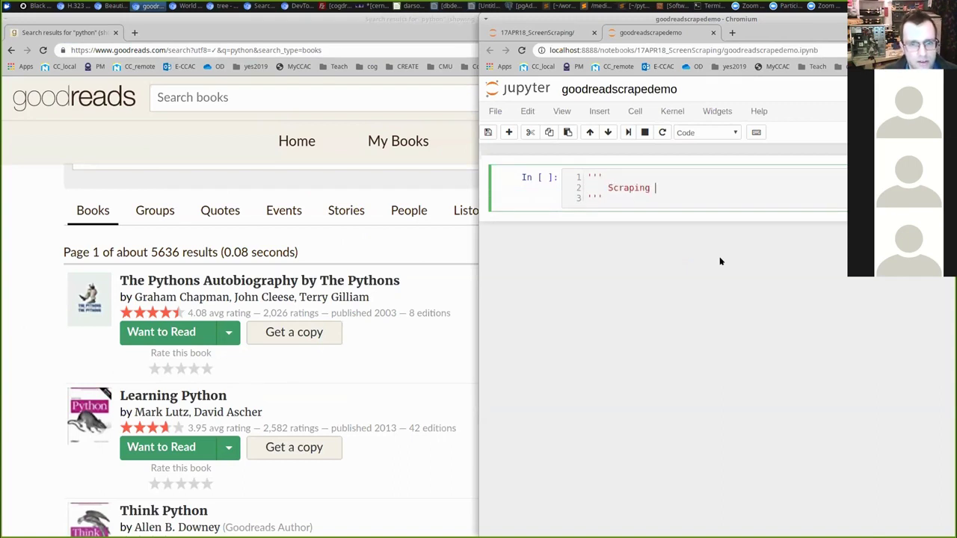
text(demo for DAT-129)
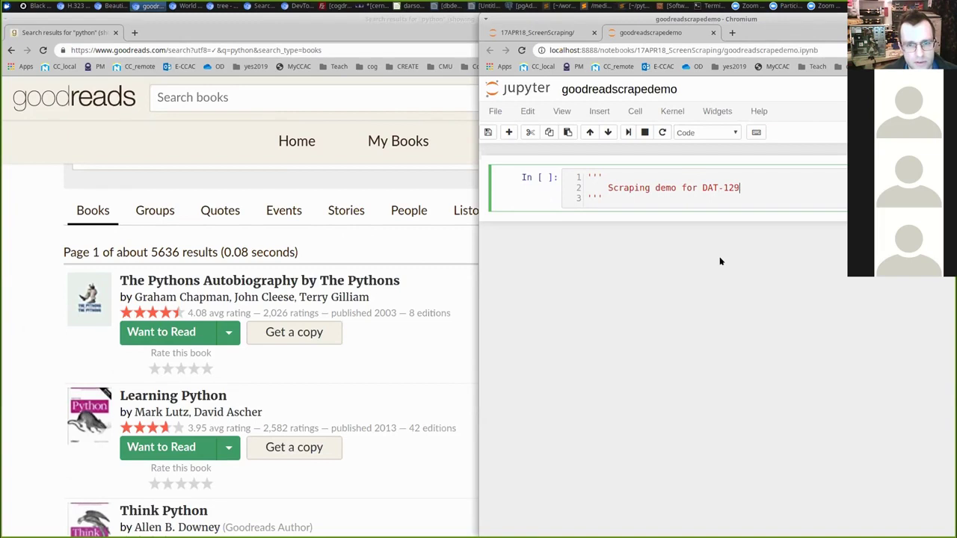
key(Return)
text(Before s)
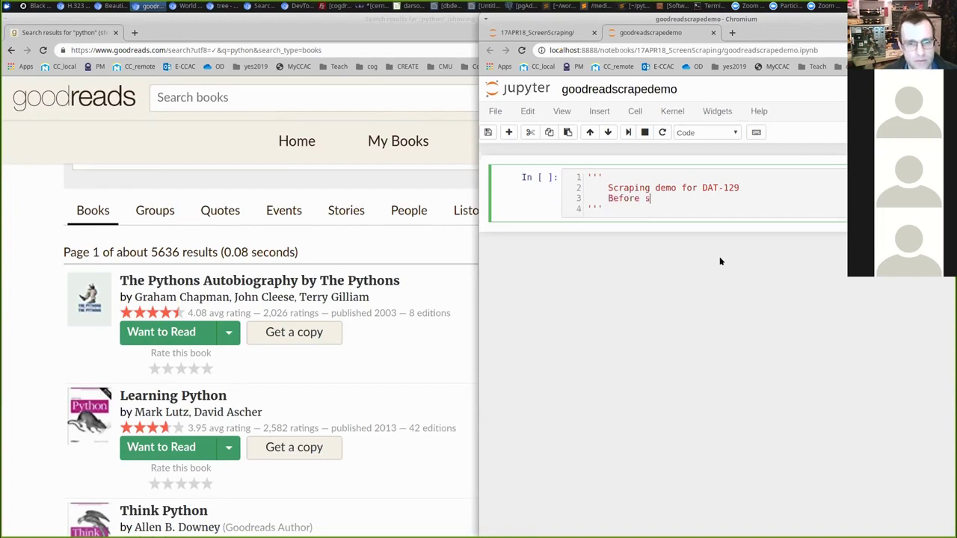
text(crap ng )
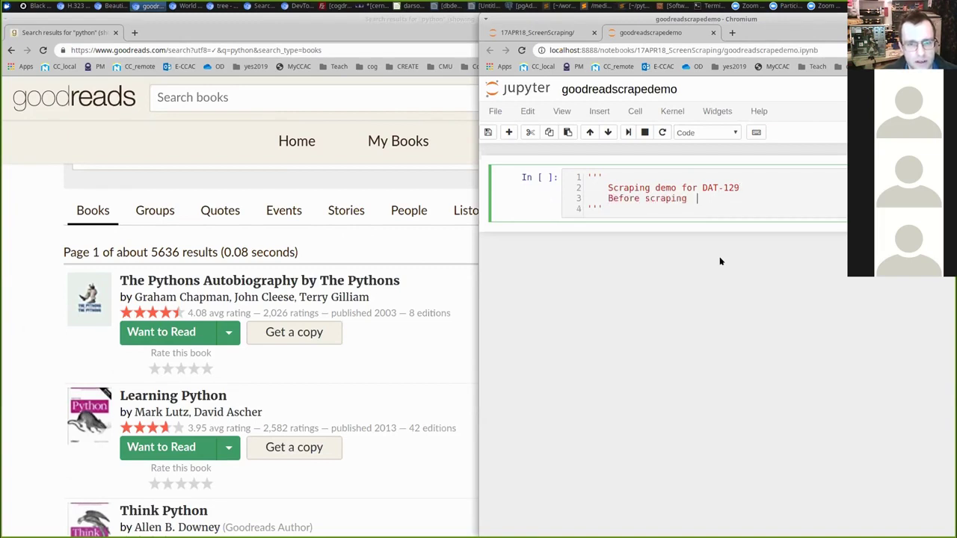
text(a page, check:)
Add check 1: are the URLs encoded sensibly to grab the HTML page easily?
key(Return)
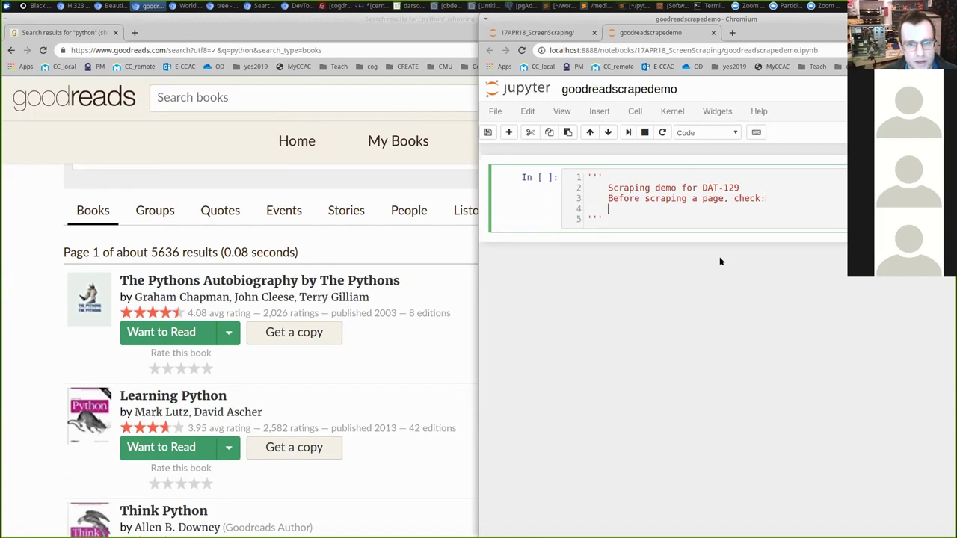
text(1) Does this)
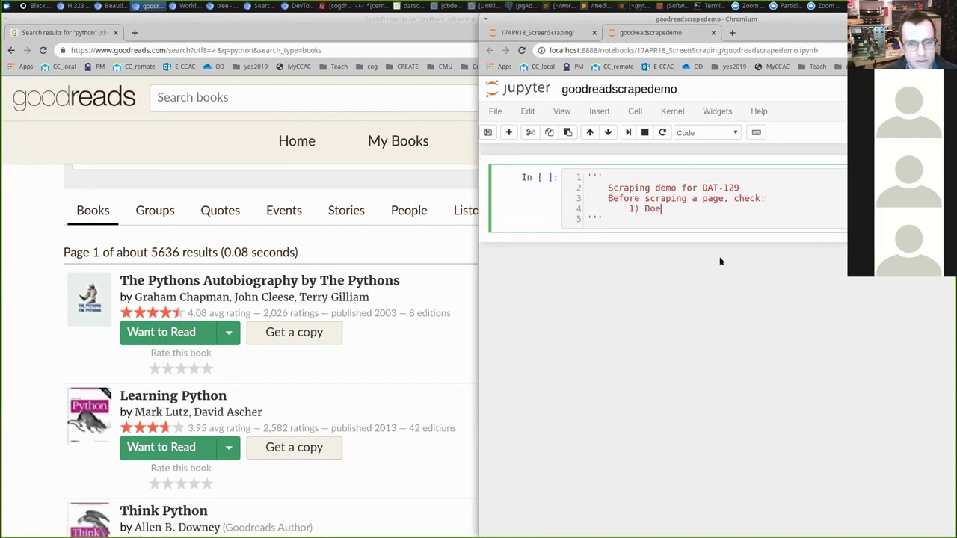
key(BackSpace)
key(BackSpace)
key(BackSpace)
key(BackSpace)
key(BackSpace)
key(BackSpace)
key(BackSpace)
key(BackSpace)
key(BackSpace)
text(Sre t)
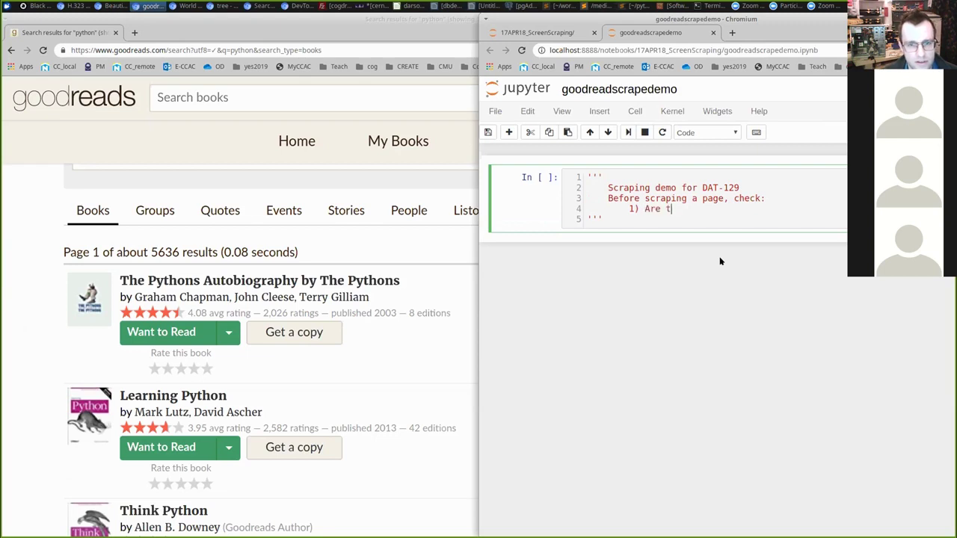
text(he URLs encoded in)
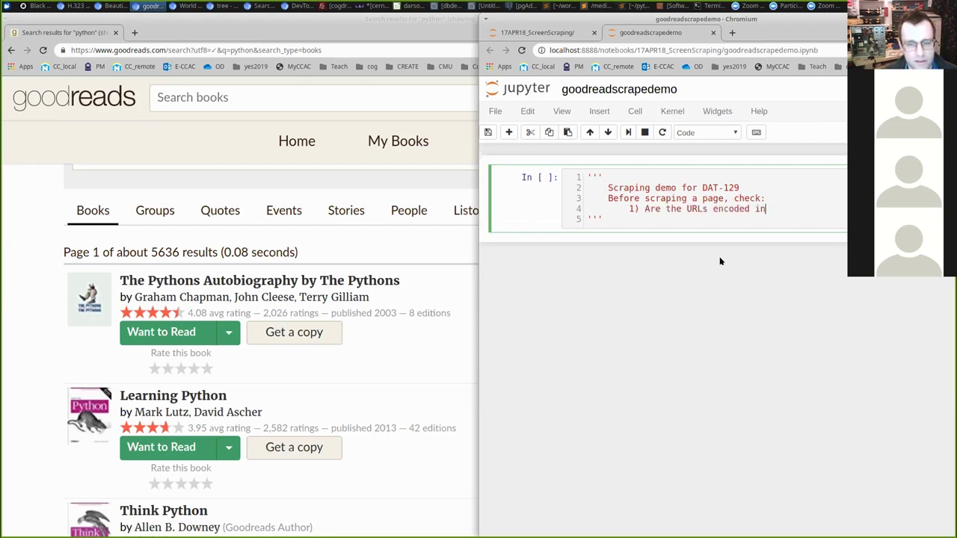
text( a sensible way)
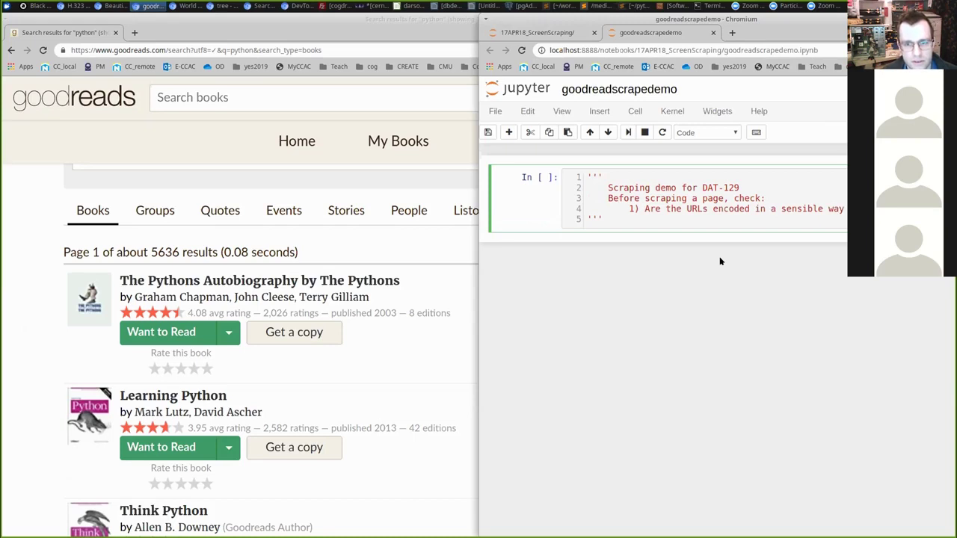
key(Return)
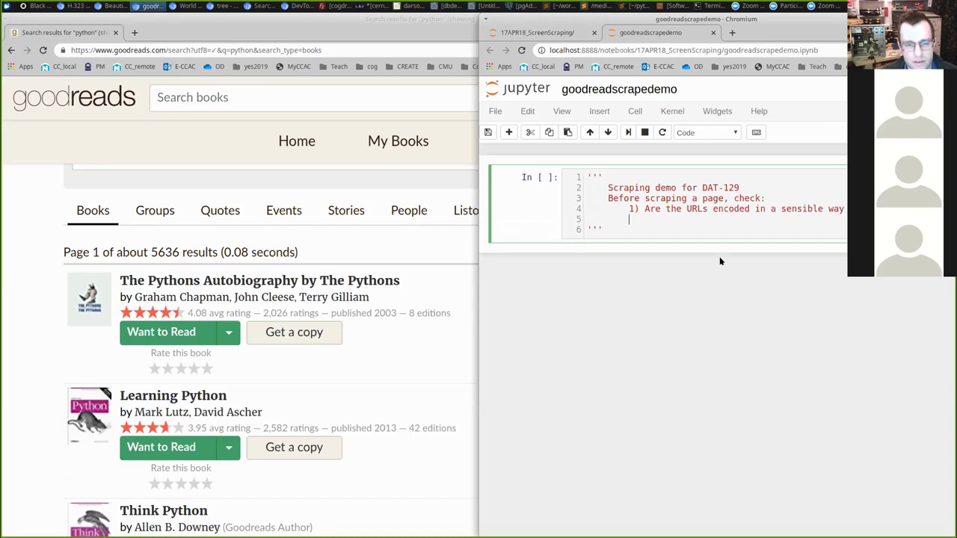
text(the urll)
text(ib to grab the HTML pagef)
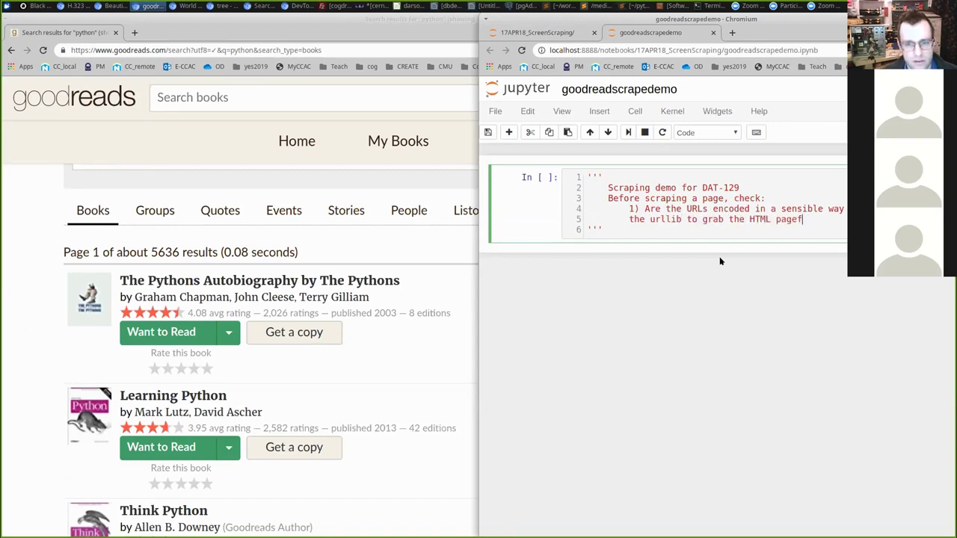
key(BackSpace)
text(easily?)
Add check 2: are the wanted elements in HTML tags with distinctive class names?
key(Return)
text(2) Are the c)
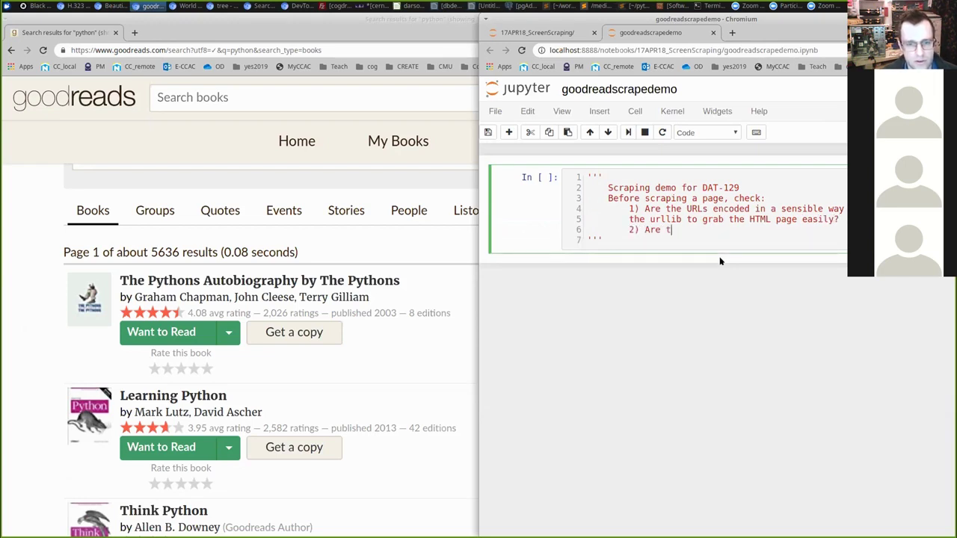
key(BackSpace)
key(BackSpace)
key(BackSpace)
text(e )
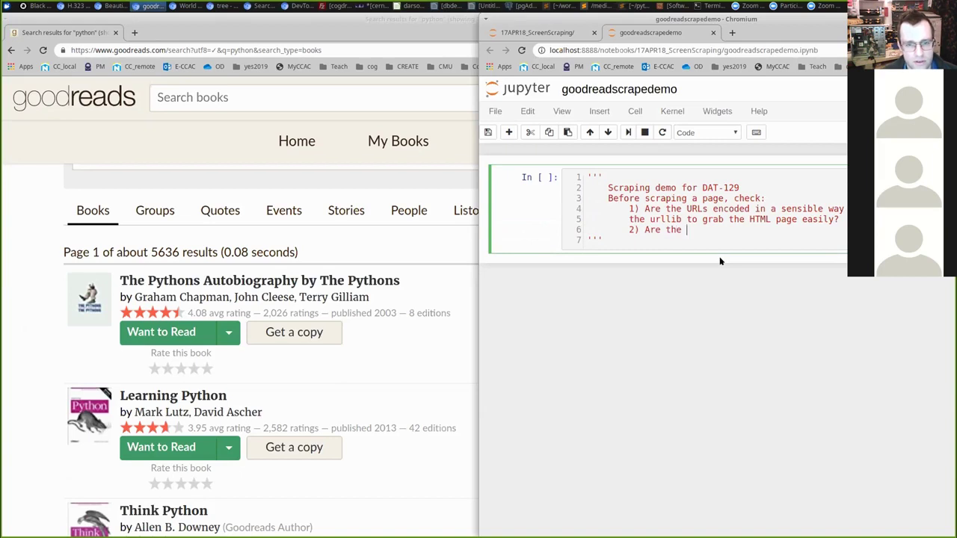
text(elements on the page we want to)
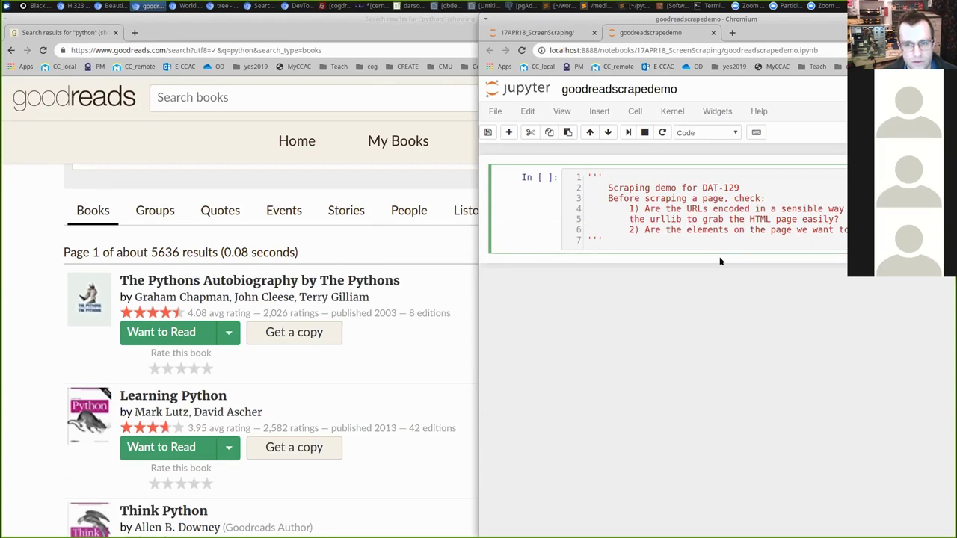
key(Return)
key(BackSpace)
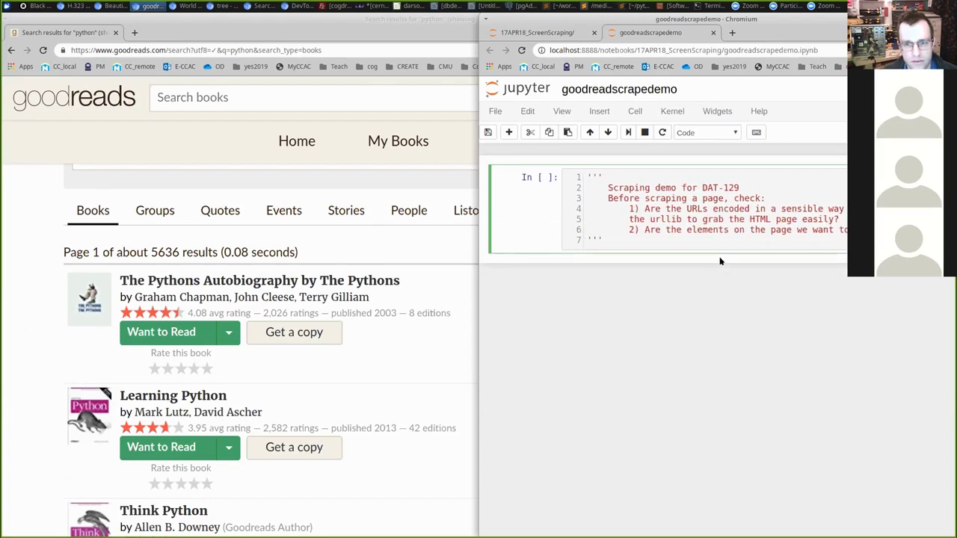
key(Return)
text(in )
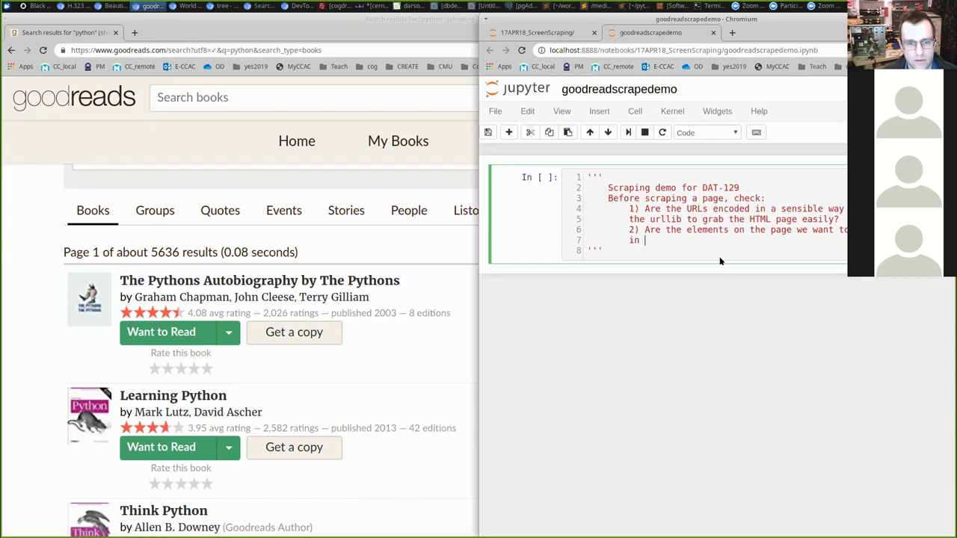
text(HTML tags w)
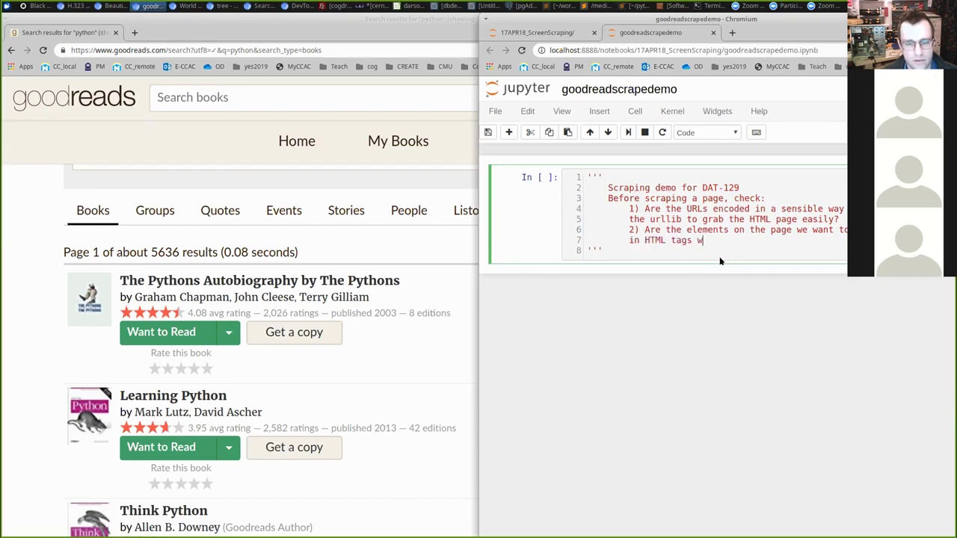
text(ith distinct)
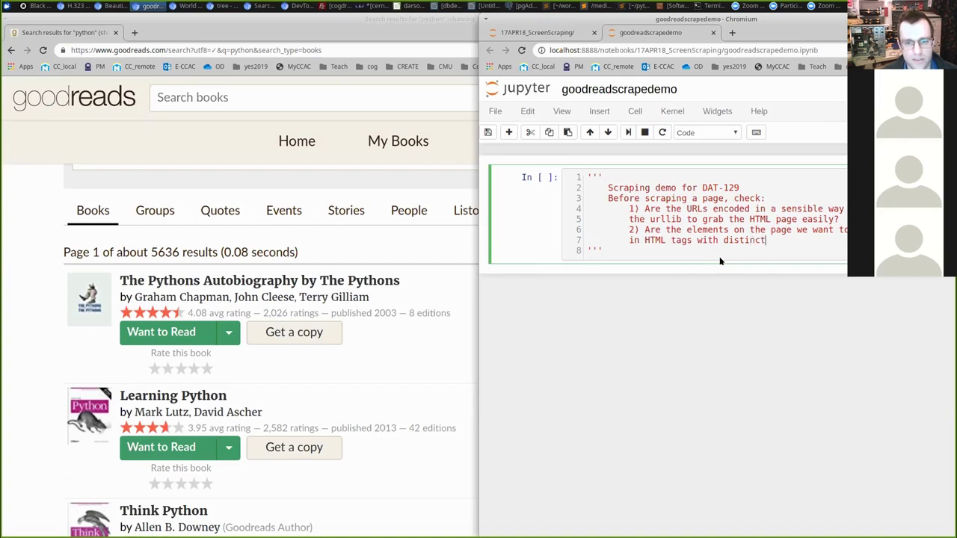
text(ive class names)
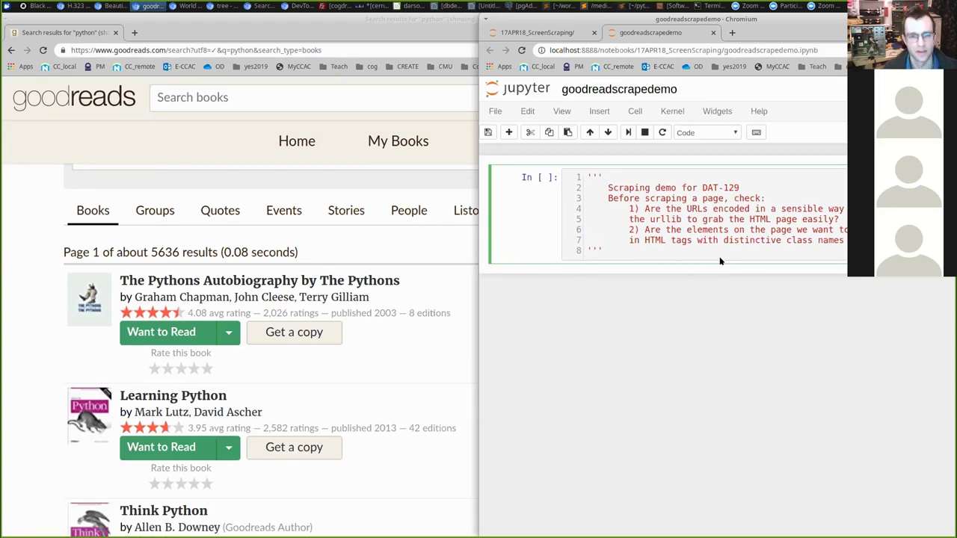
key(Return)
key(Return)
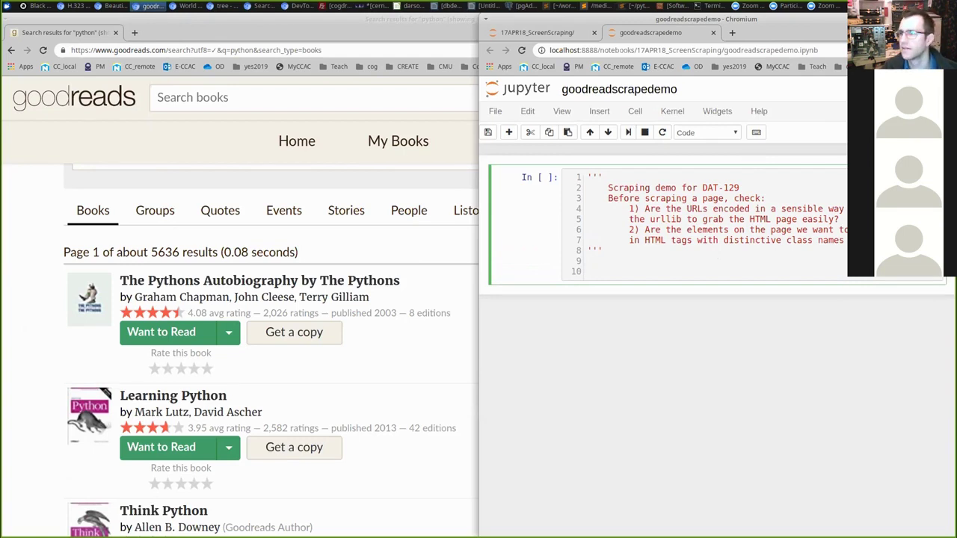
key(Escape)
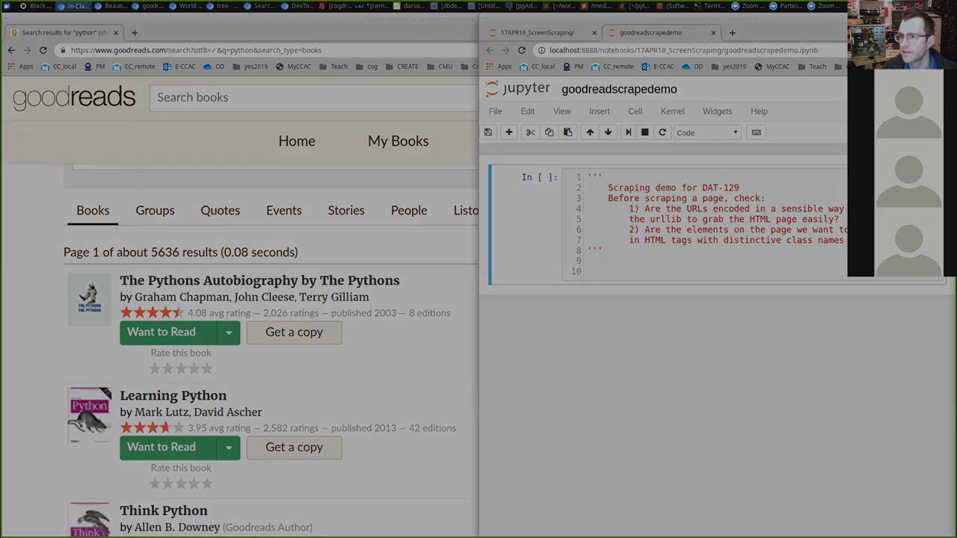